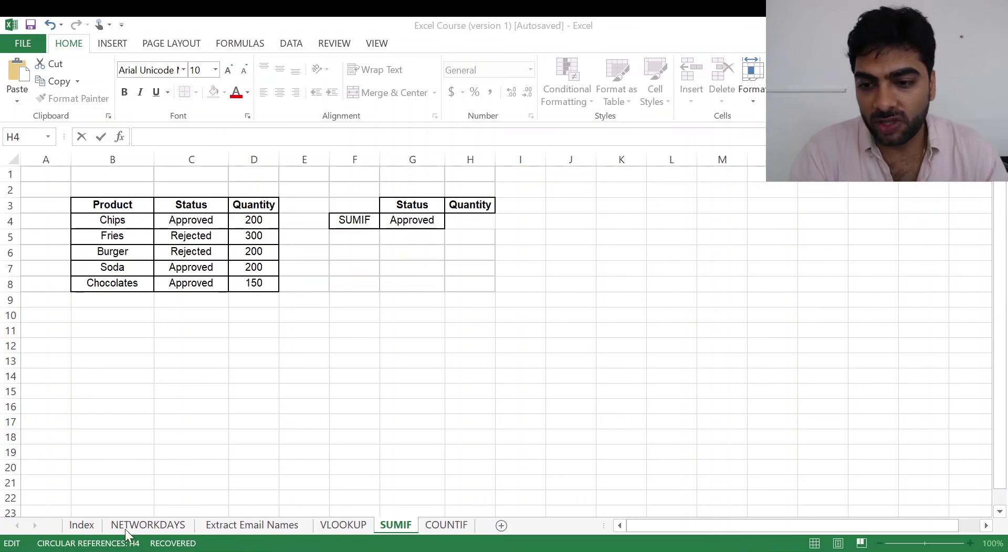
Step: Cancel the edit so cell H4 on the SUMIF sheet stays empty
key(Escape)
Step: On the Index sheet, review topics C5:C13 and select SUMIF's empty status cell D13
click(82, 525)
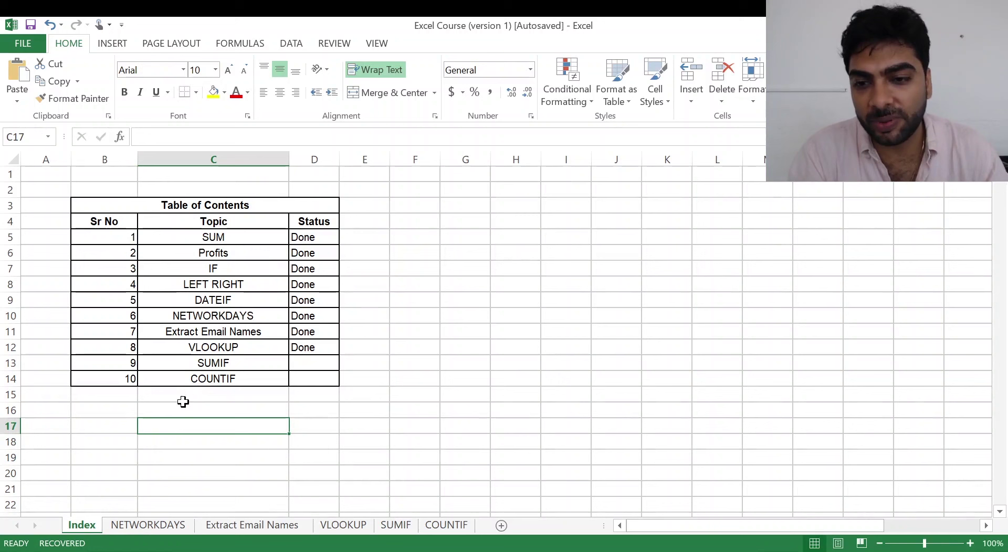
drag(258, 237, 255, 347)
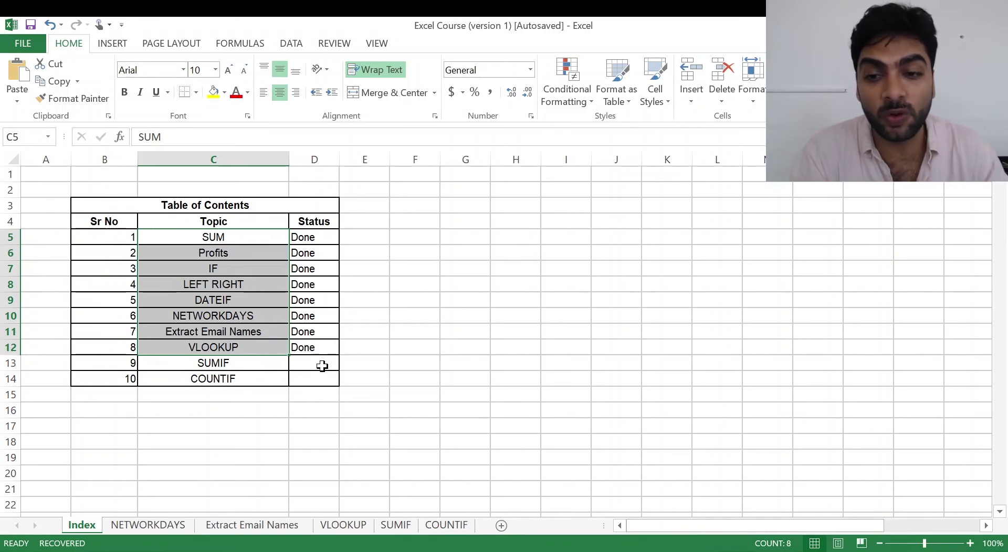
click(331, 360)
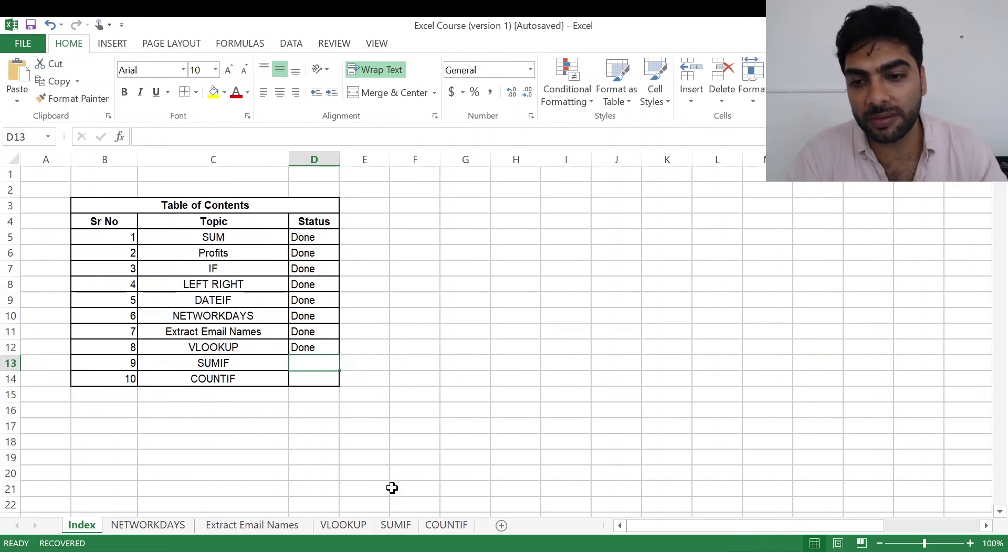
click(397, 526)
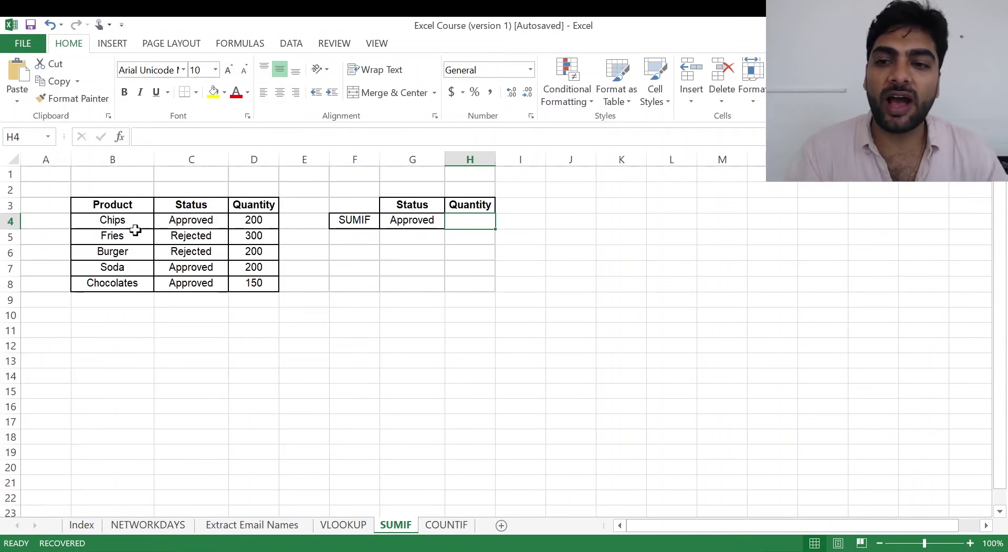
drag(124, 220, 128, 286)
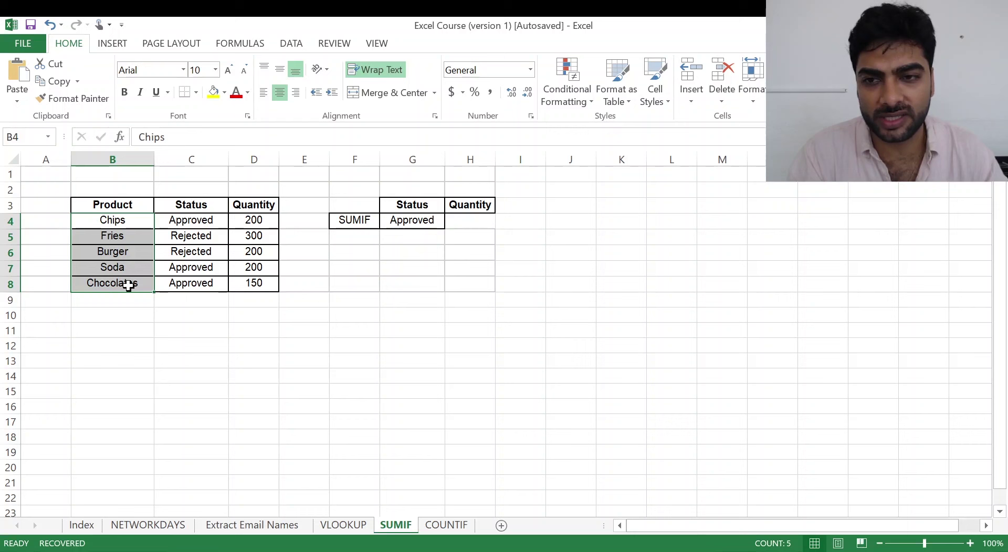
drag(183, 220, 191, 280)
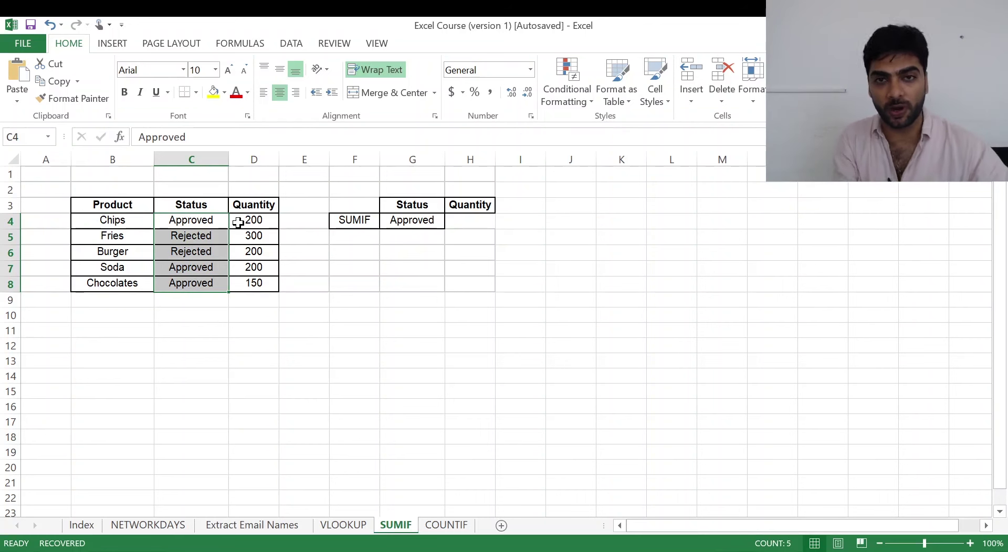
click(344, 225)
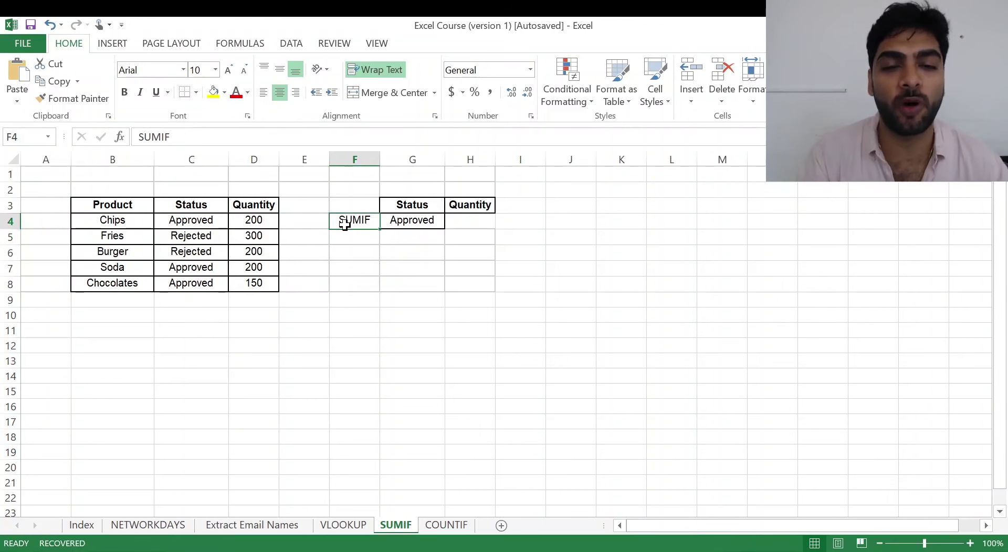
click(439, 224)
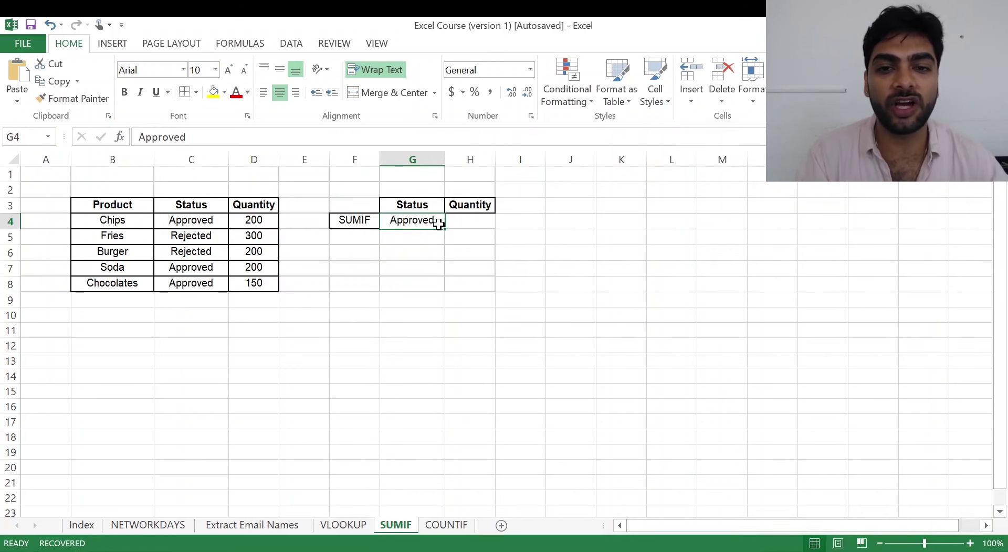
click(470, 223)
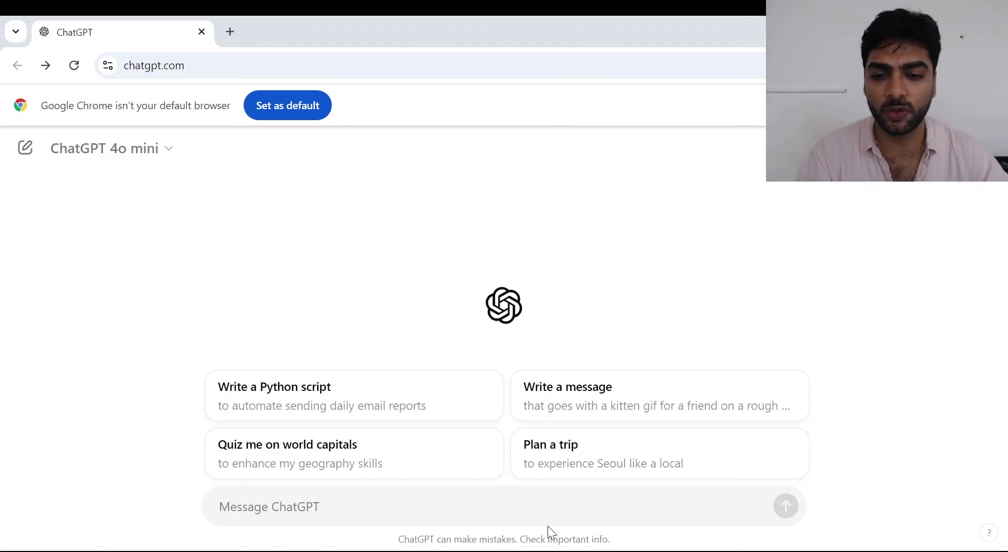
Step: Draft the ChatGPT message 'Hello! I am new to MS Excel. Help me with a function to lookup the value in cell'
click(435, 495)
text(Hell)
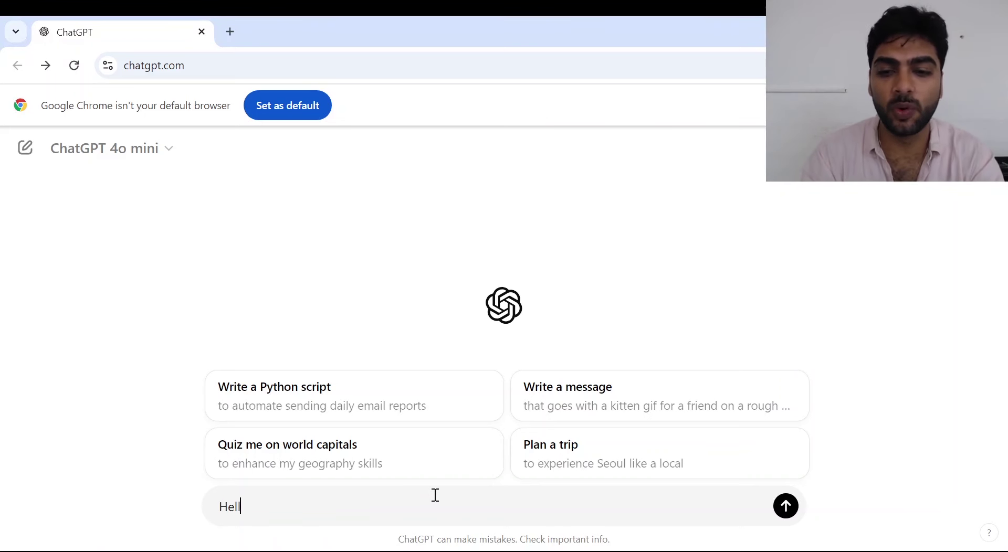
text(o )
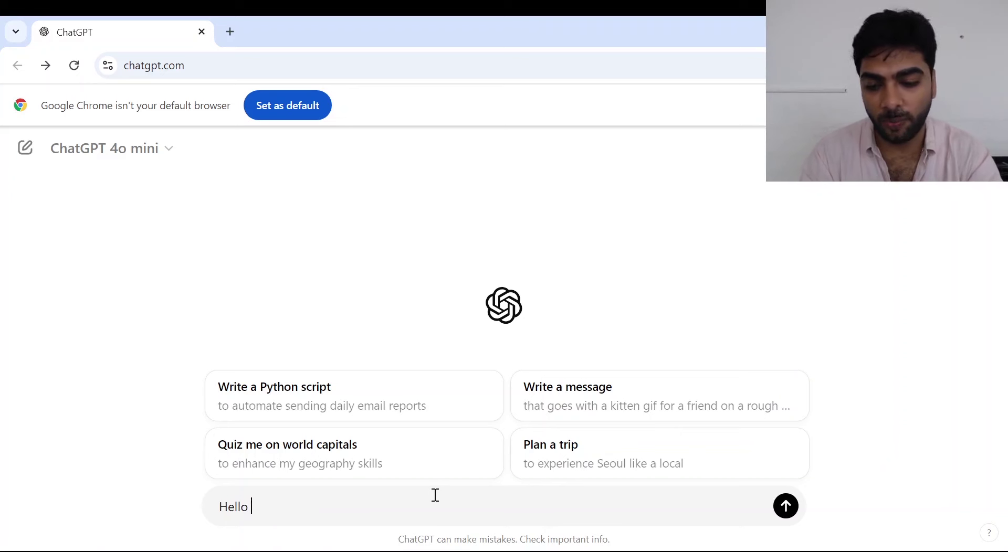
text(! I)
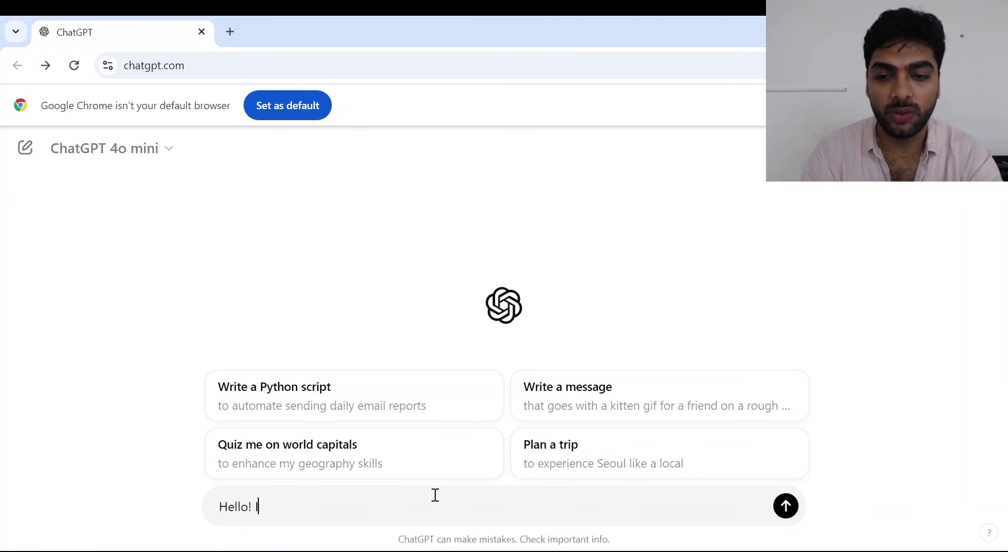
text( am new to MS EXcel.)
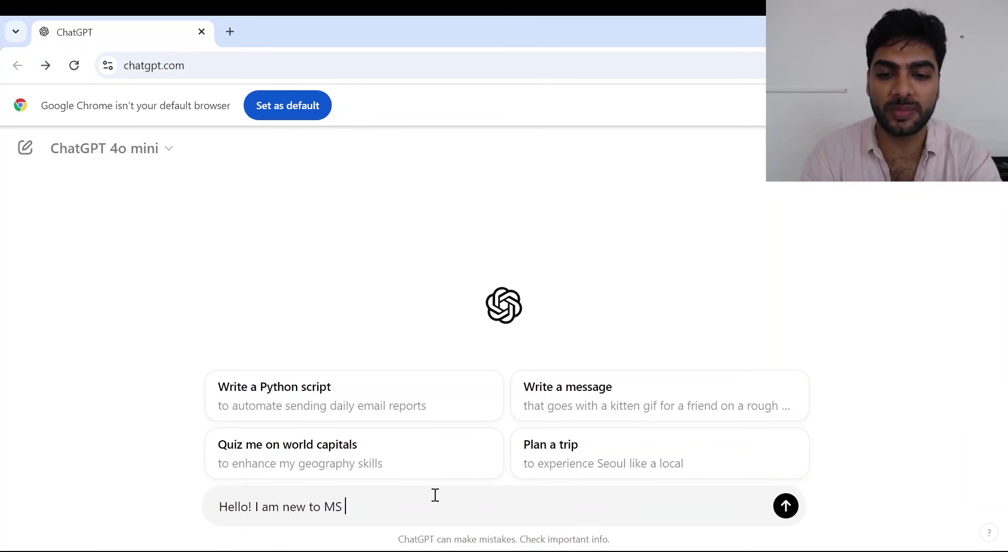
key(BackSpace)
key(BackSpace)
key(BackSpace)
key(BackSpace)
key(BackSpace)
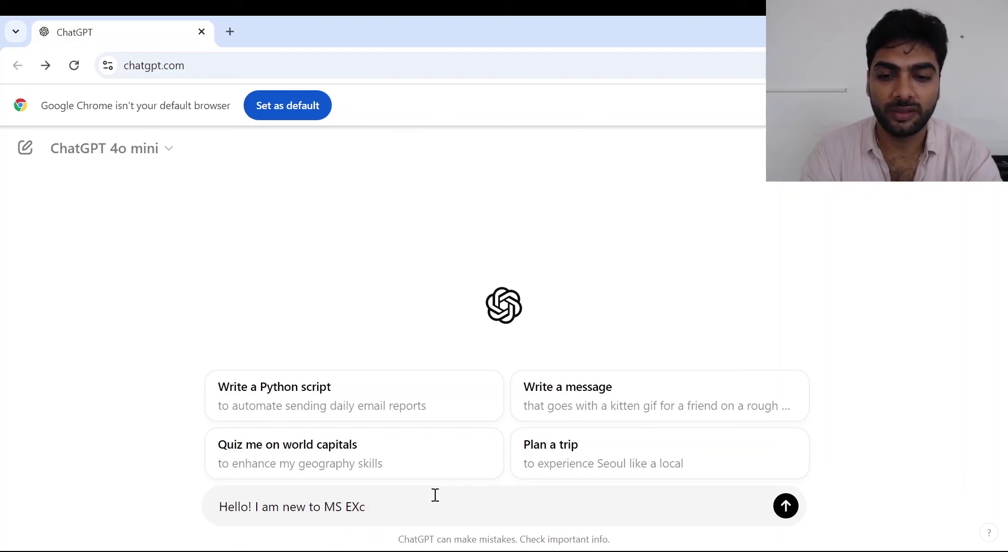
text(xcel.Help)
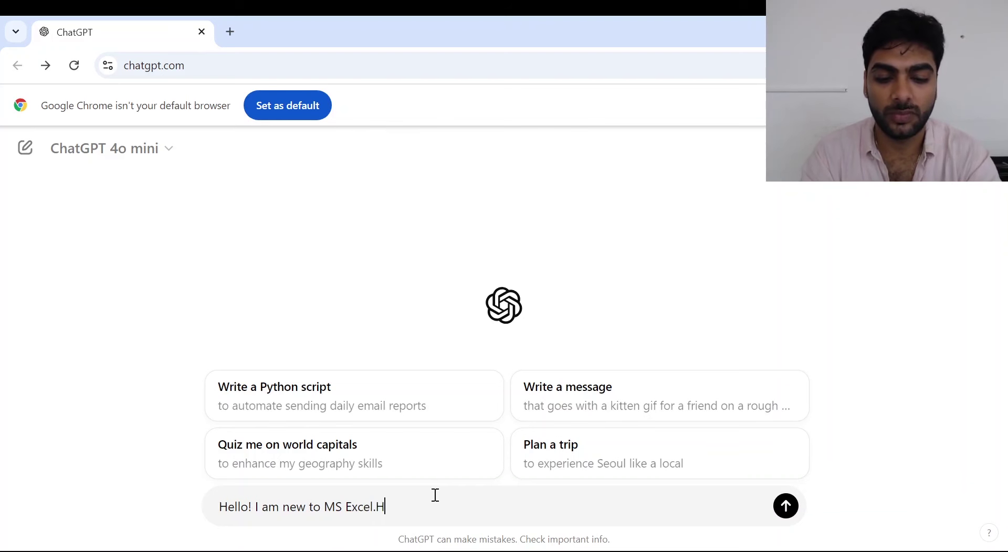
key(BackSpace)
key(BackSpace)
key(BackSpace)
key(BackSpace)
text(Help me wit)
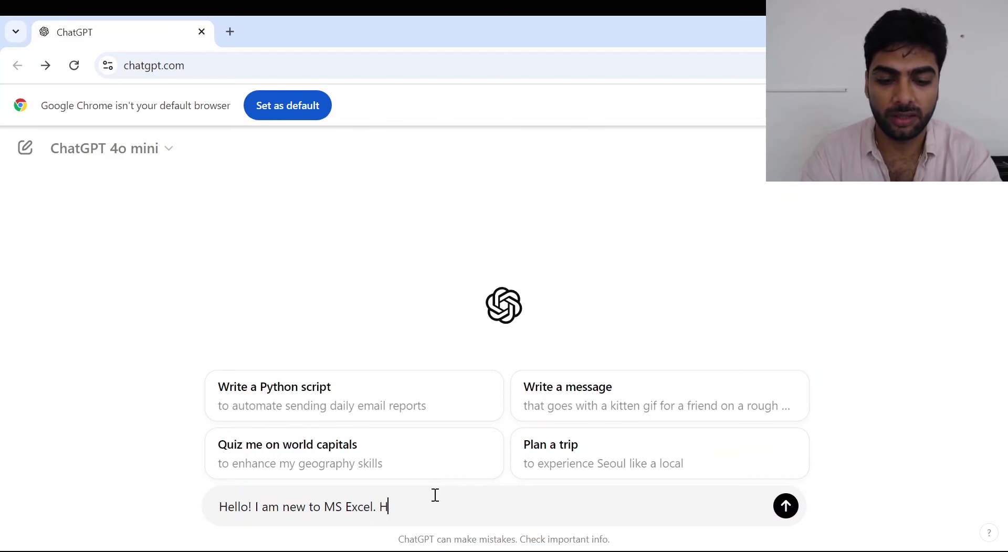
text(h a )
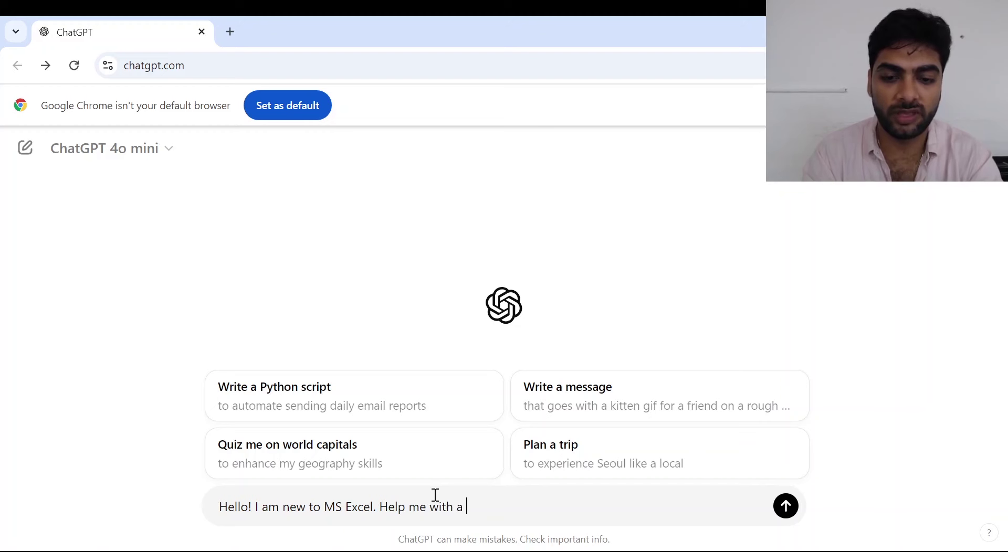
text(function to )
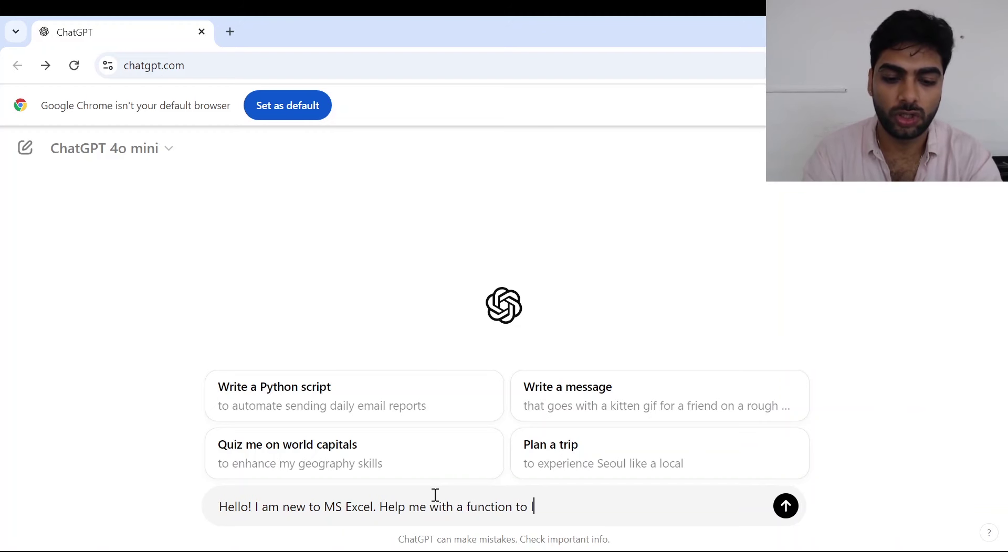
text(lookup the value in)
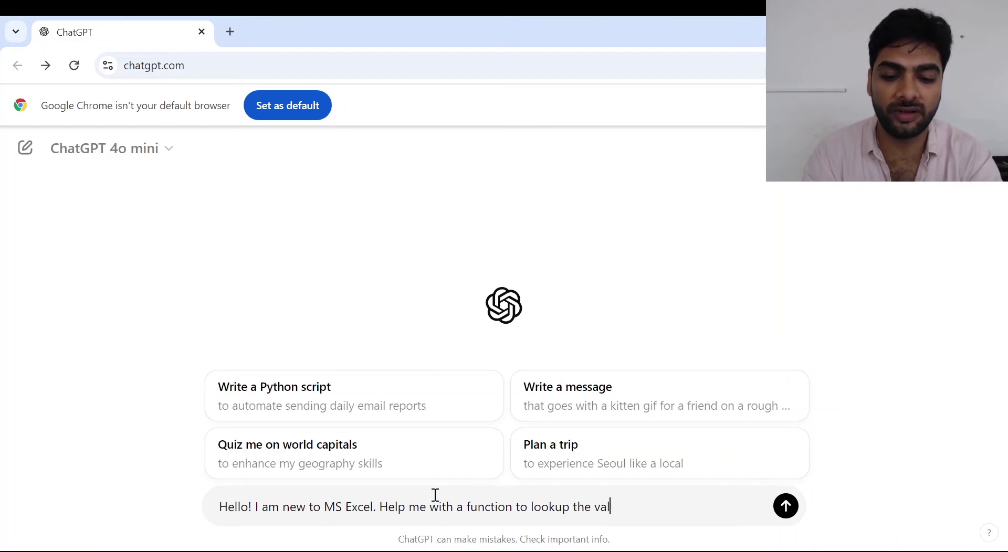
text( cell)
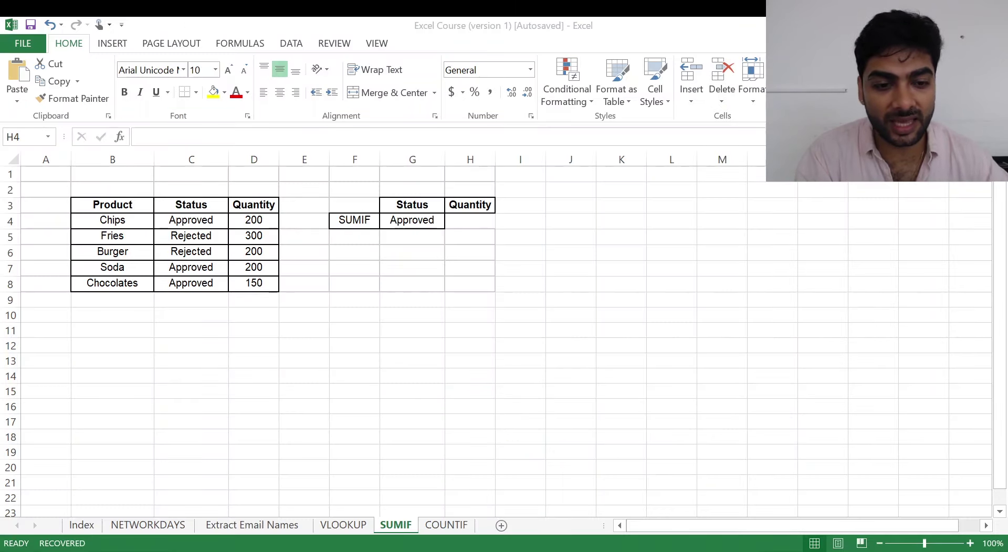
Step: Select G4 and check in the Name Box that it holds the Approved criterion
click(416, 221)
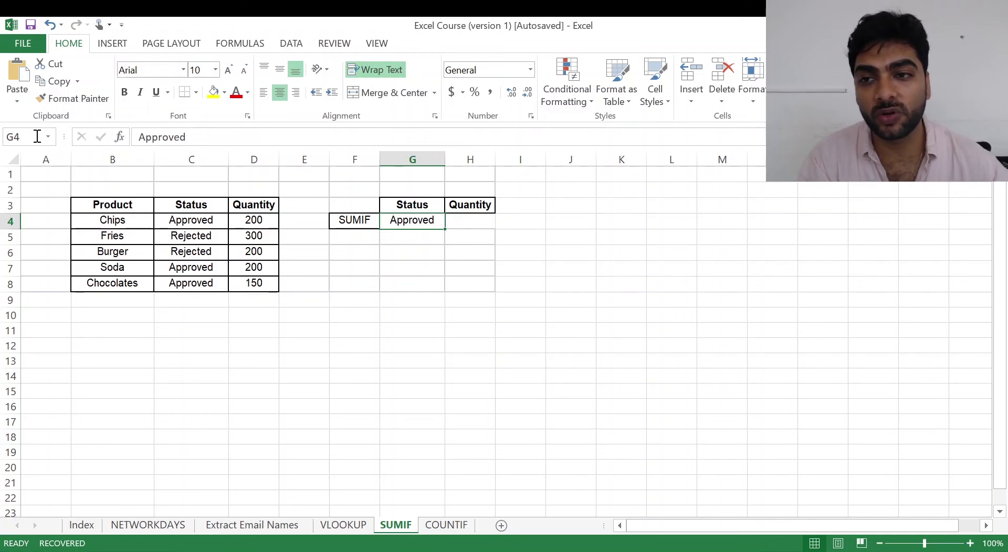
click(37, 137)
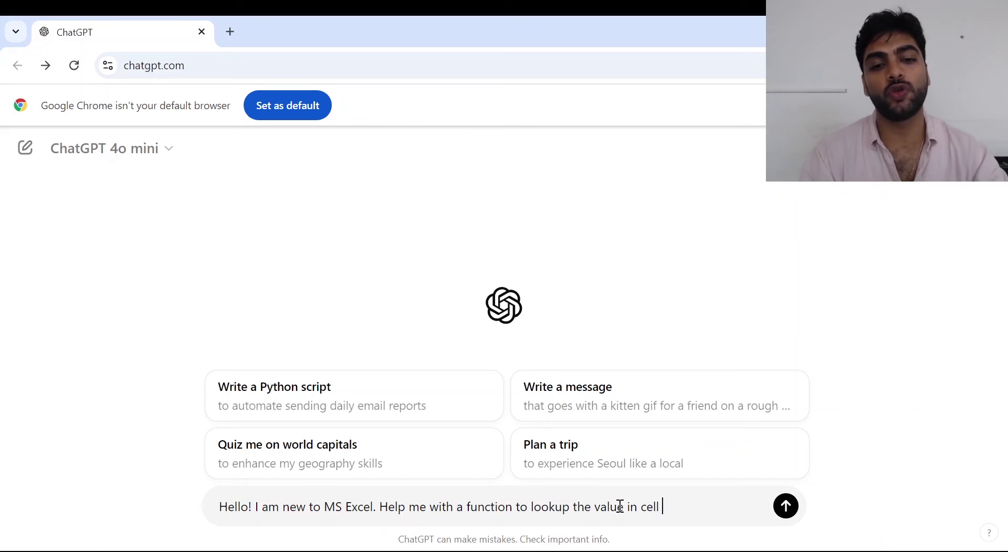
Step: Add 'G4 in column' to the ChatGPT draft, correcting the typos
text(H)
key(BackSpace)
text(G5)
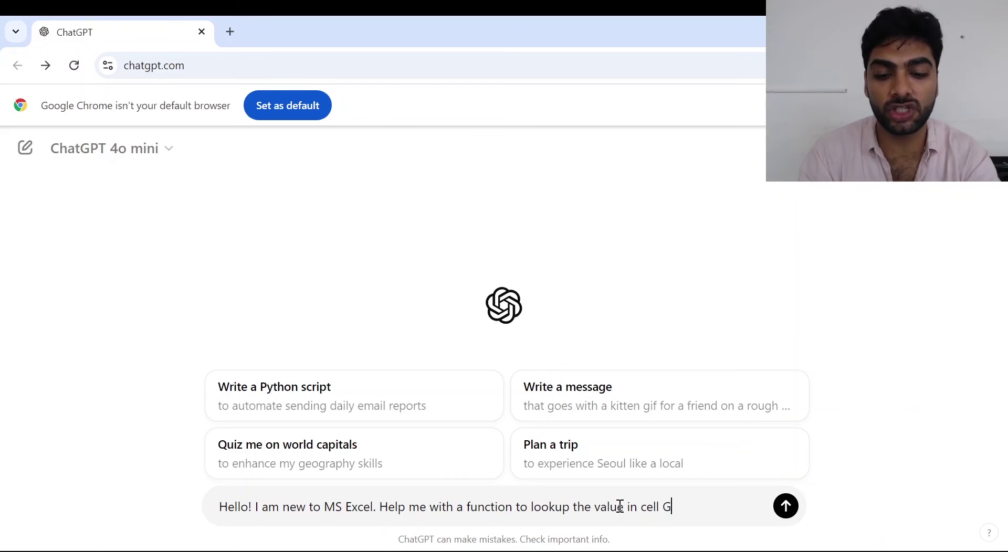
key(BackSpace)
text(4 in c)
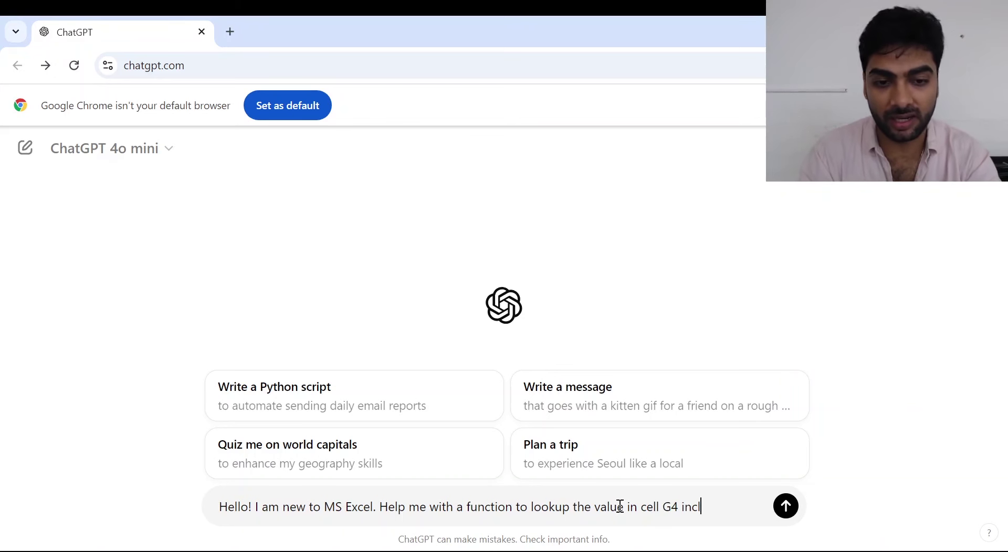
key(BackSpace)
text(cl)
key(BackSpace)
text(o)
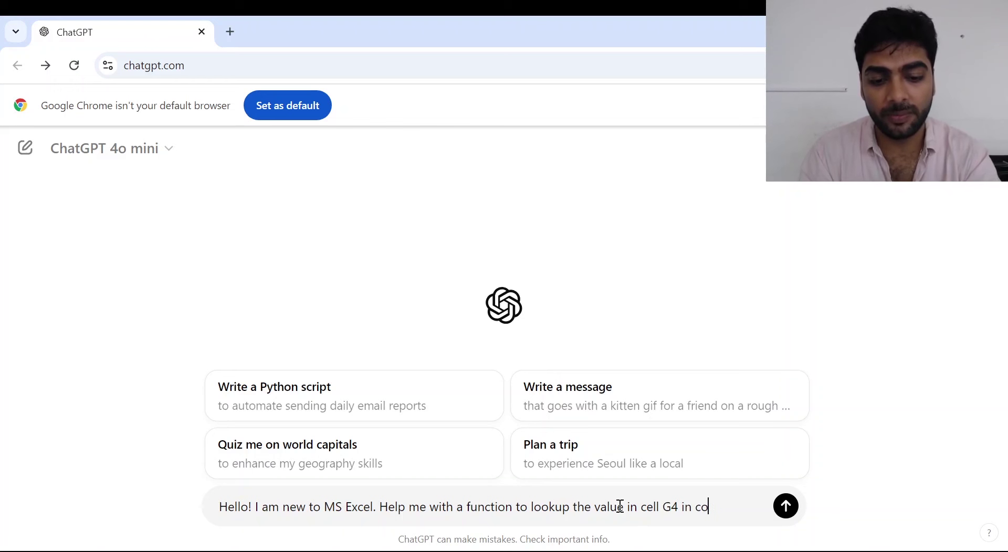
text(lumn)
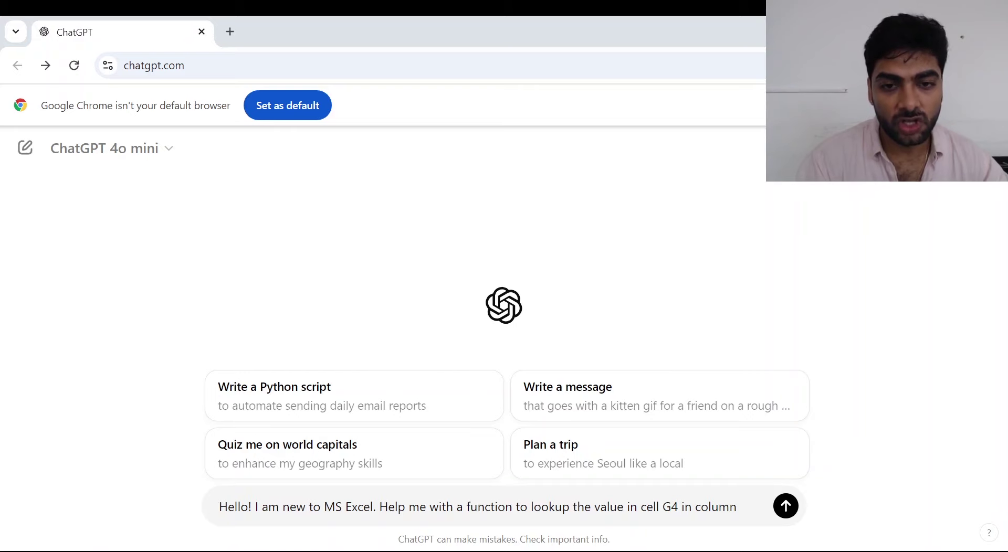
key(alt+Tab)
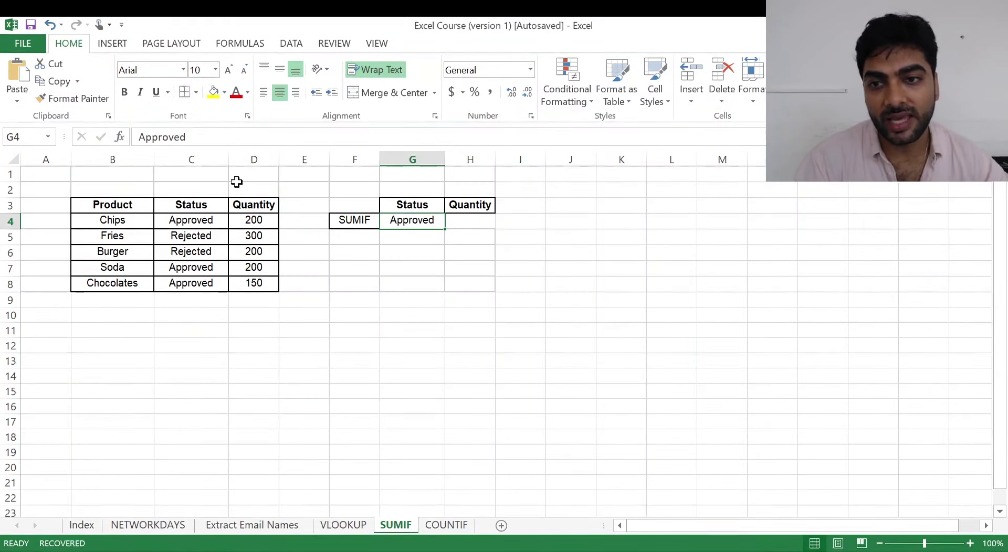
Step: Select the whole Status column C to check its values
click(199, 155)
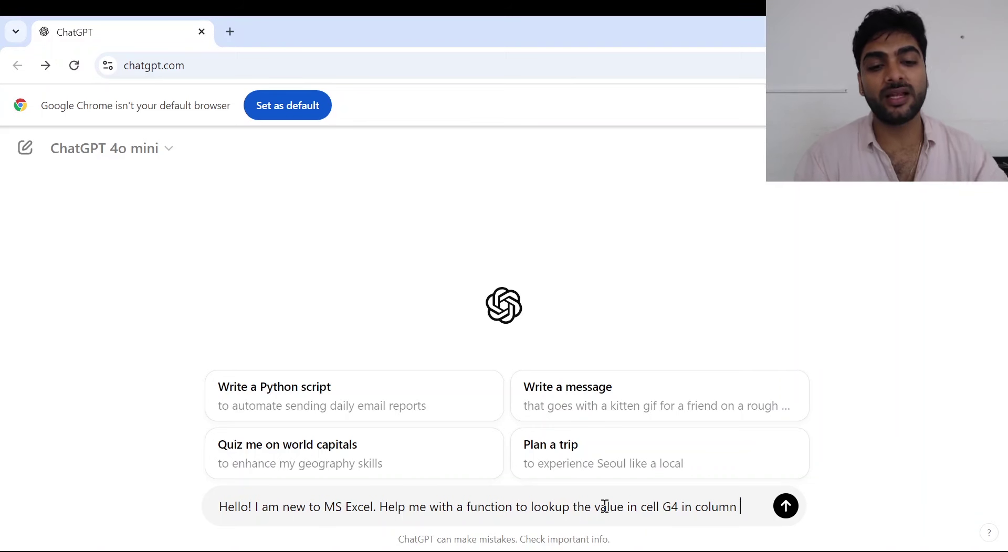
Step: Finish the prompt asking for a sum of the matching column C rows' values in column D, send it, and get =SUMIF(C:C, G4, D:D)
text(C)
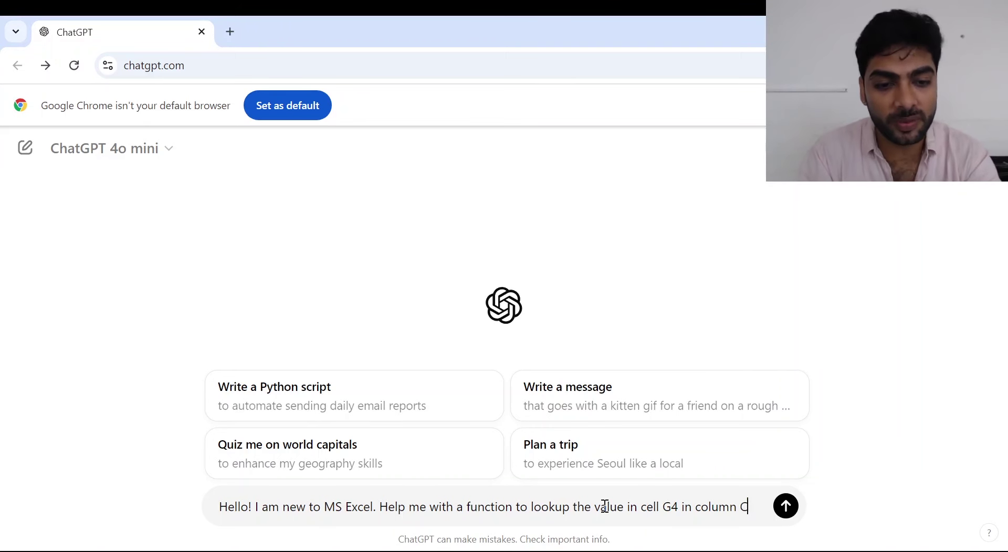
text( and sum )
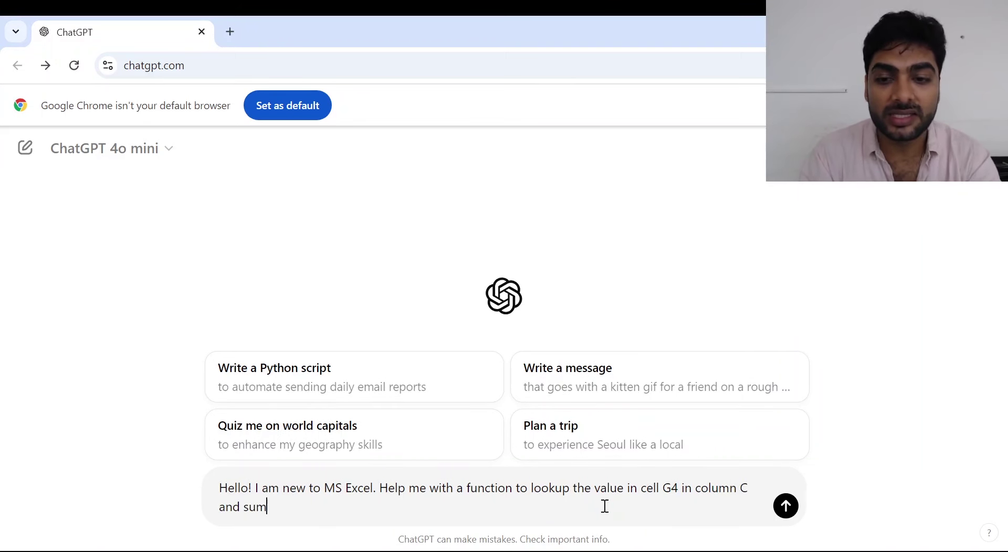
text(up the cor)
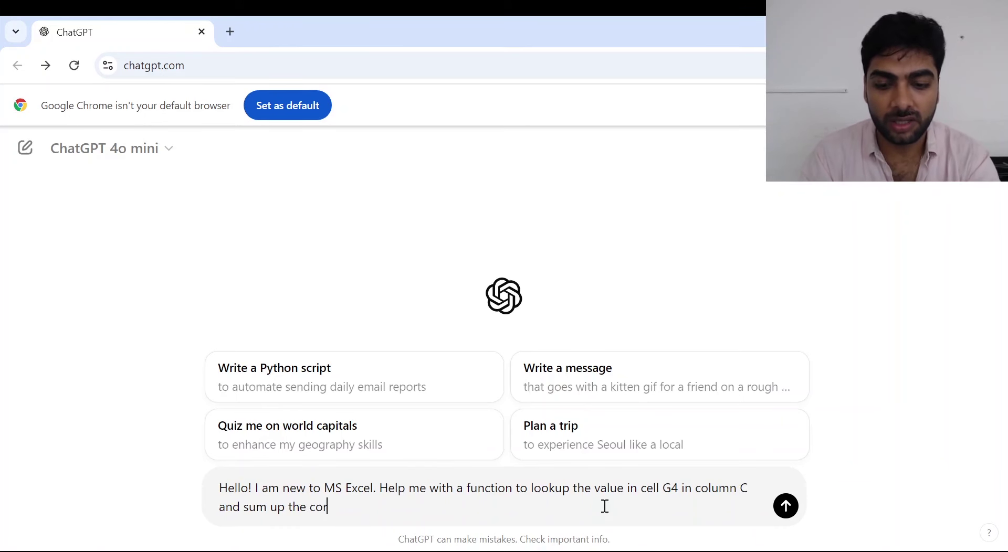
text(responding)
key(BackSpace)
key(BackSpace)
key(BackSpace)
key(BackSpace)
key(BackSpace)
key(BackSpace)
key(BackSpace)
key(BackSpace)
key(BackSpace)
key(BackSpace)
key(BackSpace)
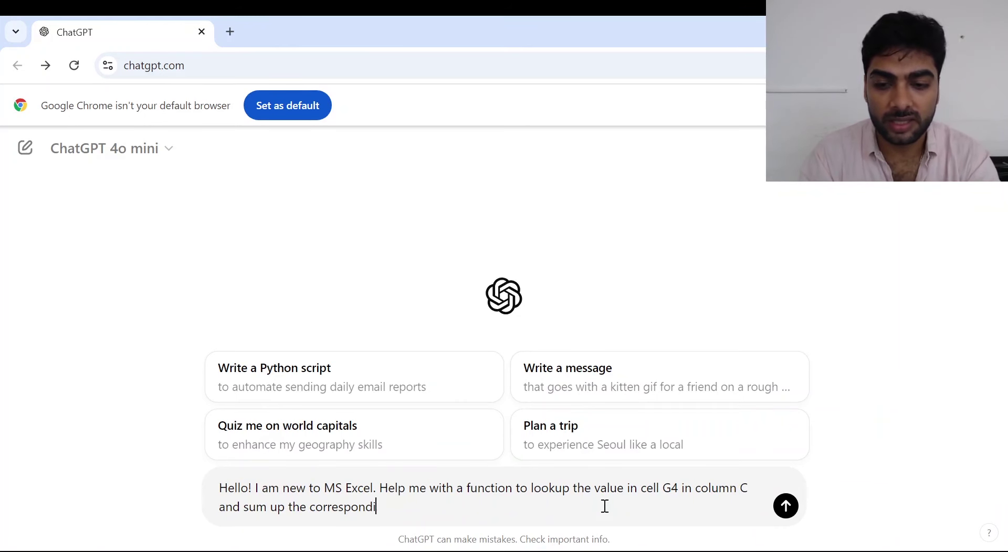
key(BackSpace)
key(BackSpace)
text(value)
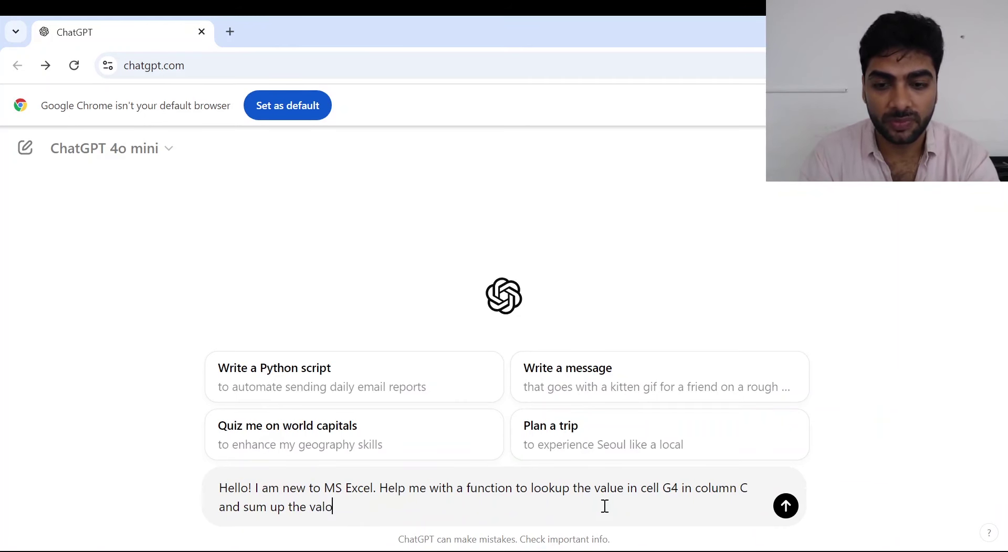
text( in corres)
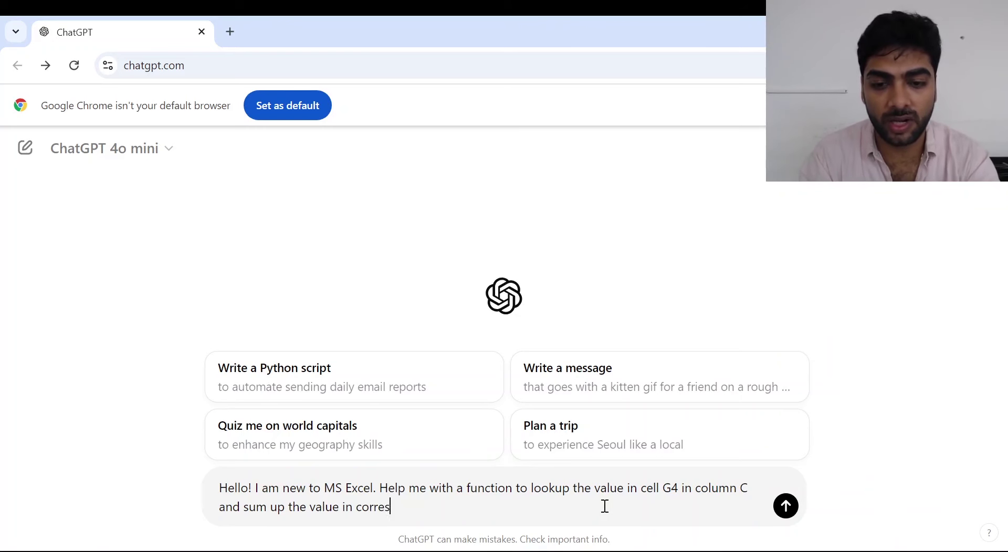
text(po)
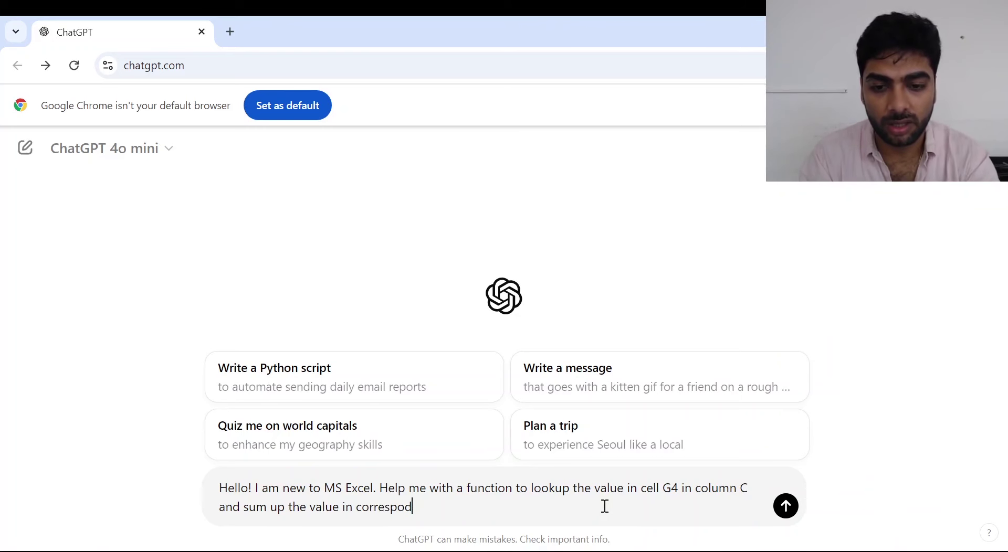
text(nding co)
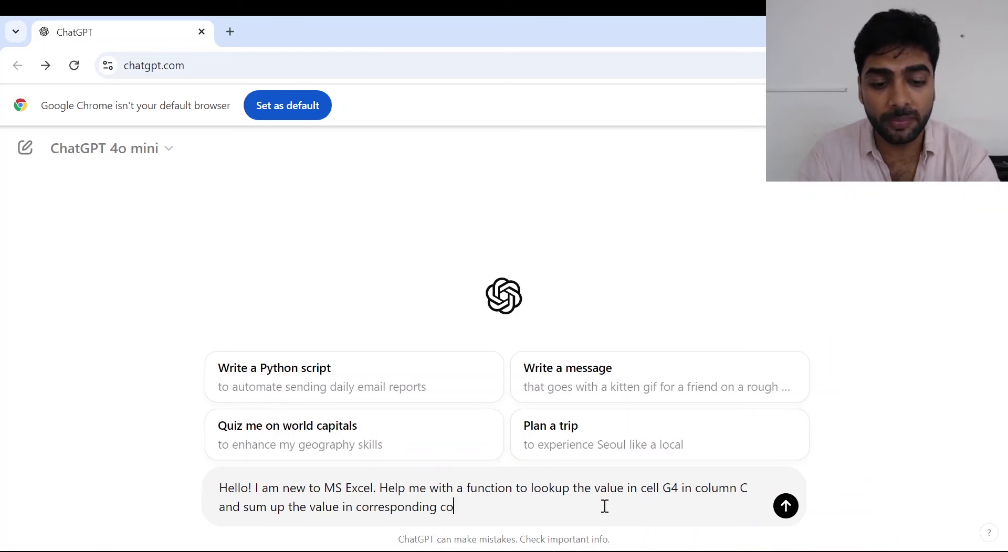
text(lumn)
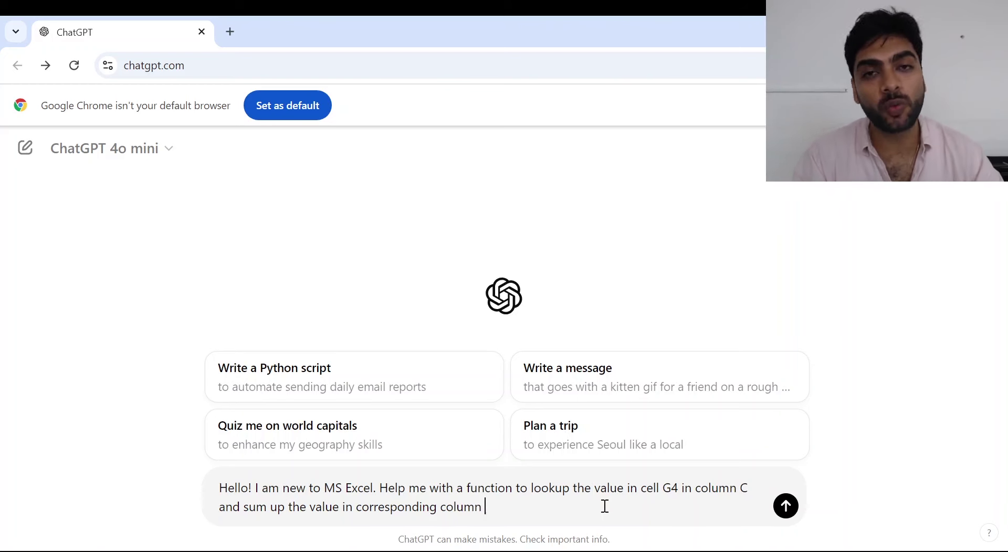
text( D)
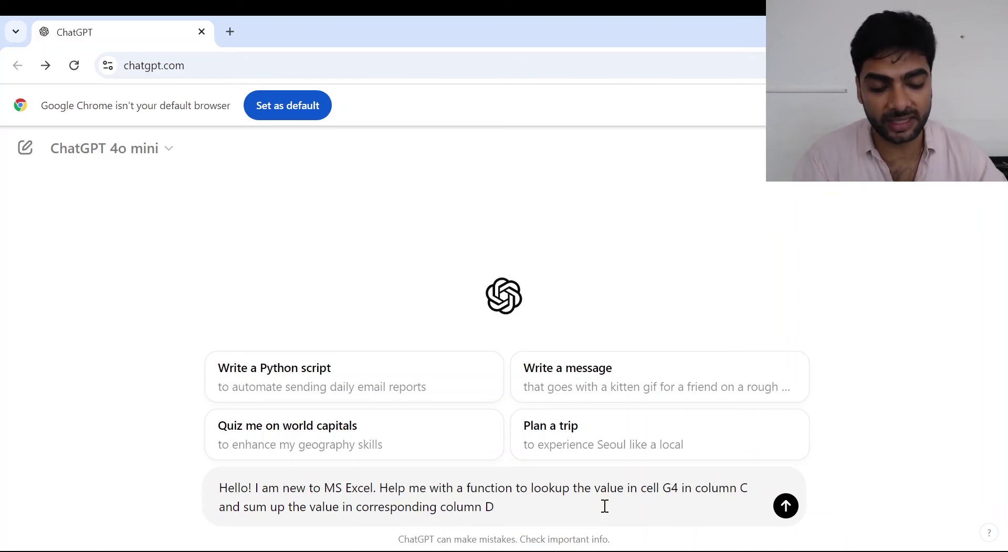
key(Return)
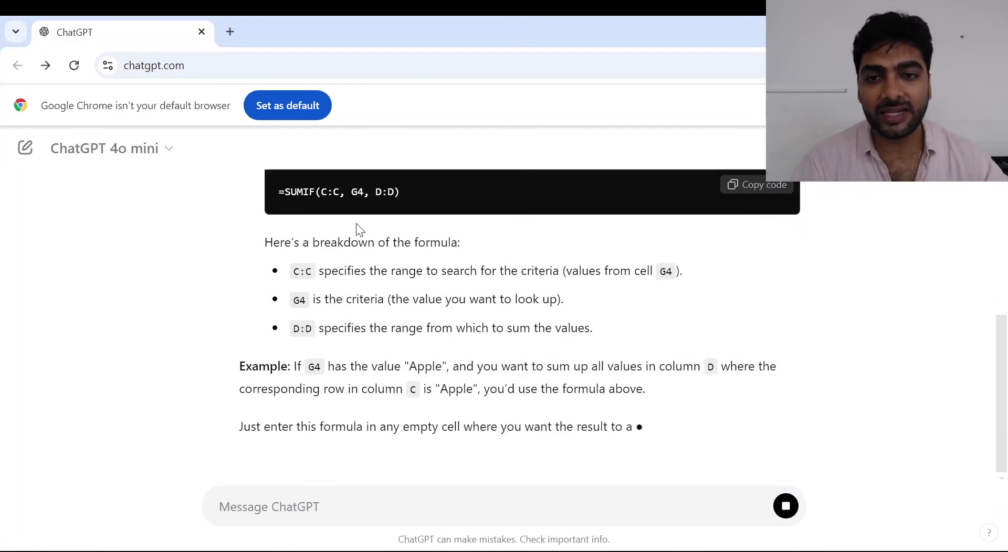
scroll(362, 227, up, 3)
Step: Paste ChatGPT's =SUMIF(C:C, G4, D:D) into H4 and check that it returns 550
click(756, 315)
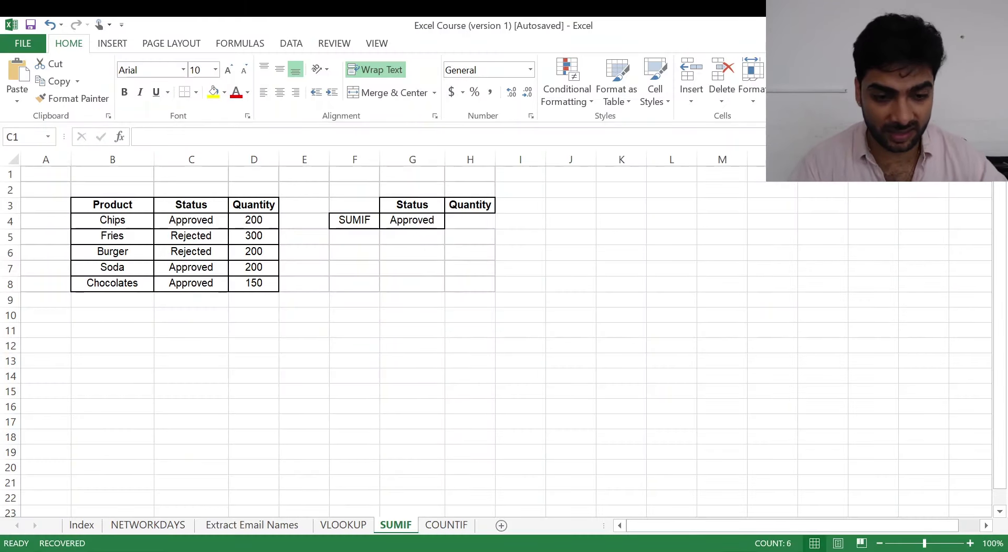
click(478, 217)
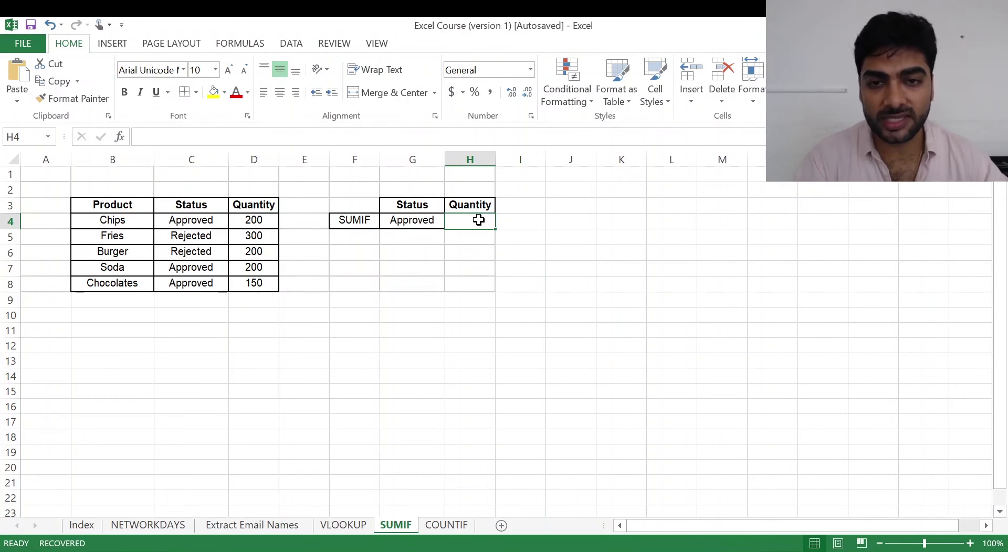
click(272, 135)
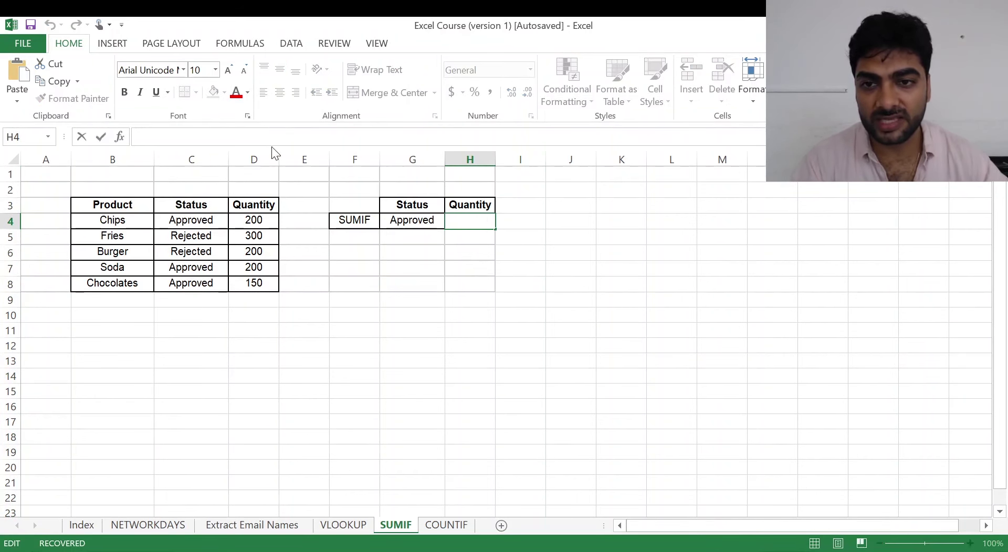
key(ctrl+v)
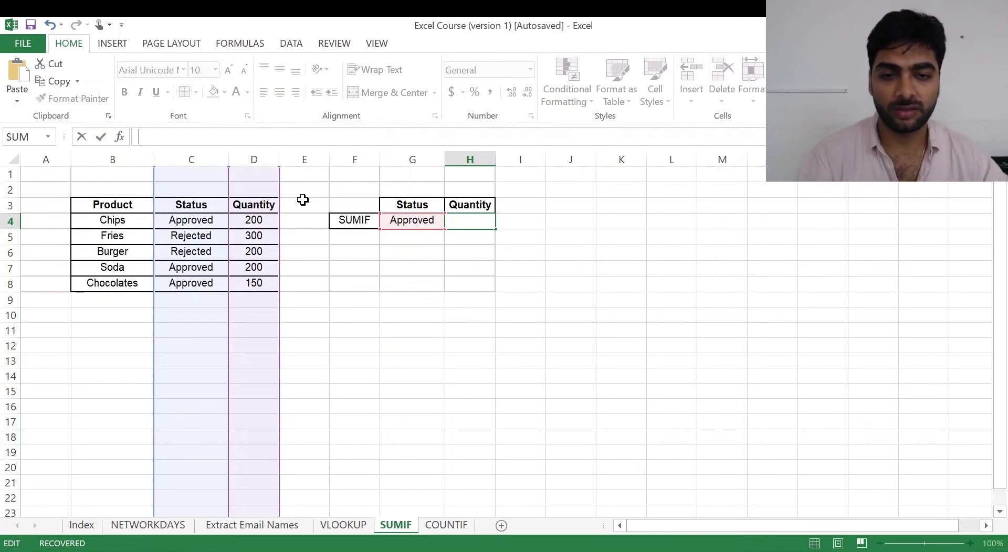
key(Return)
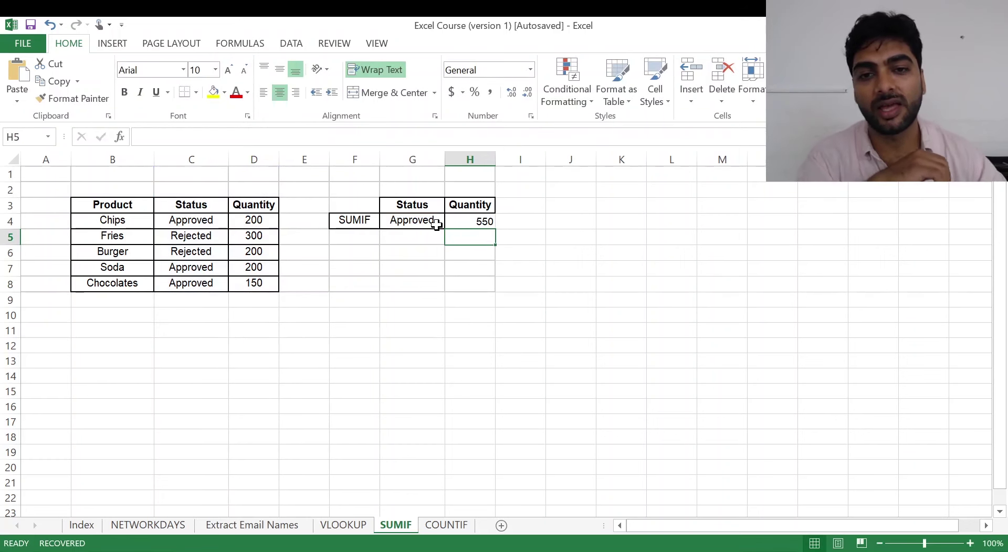
click(482, 224)
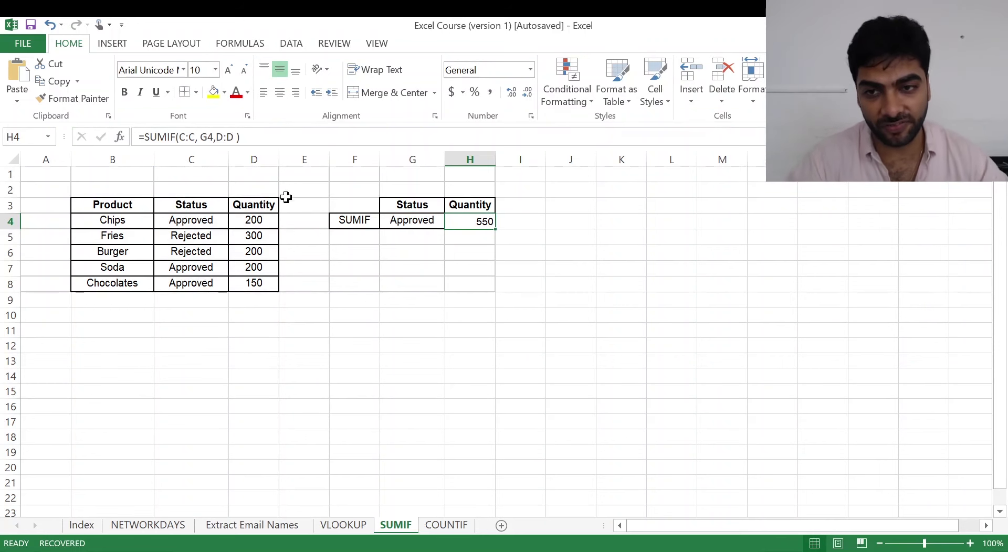
drag(212, 218, 243, 219)
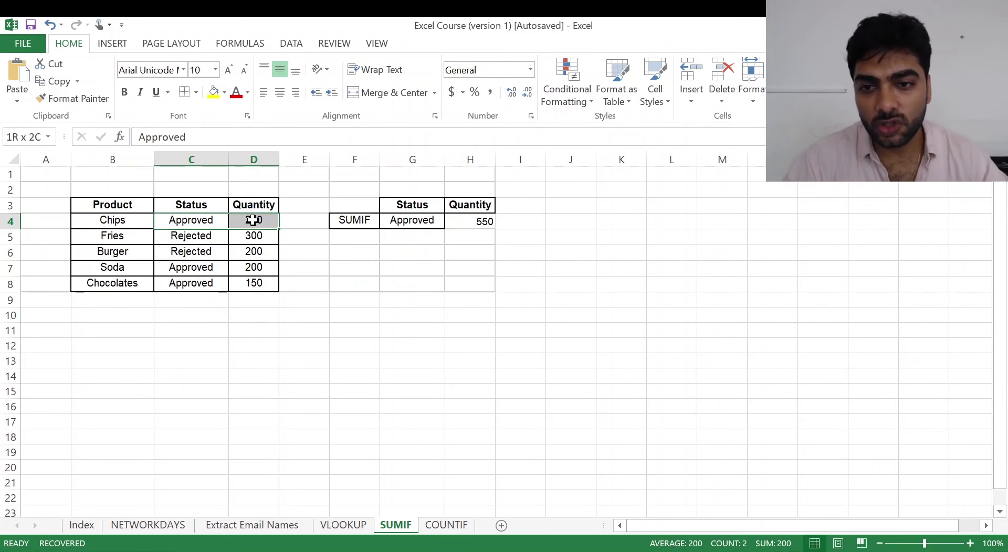
drag(169, 266, 250, 270)
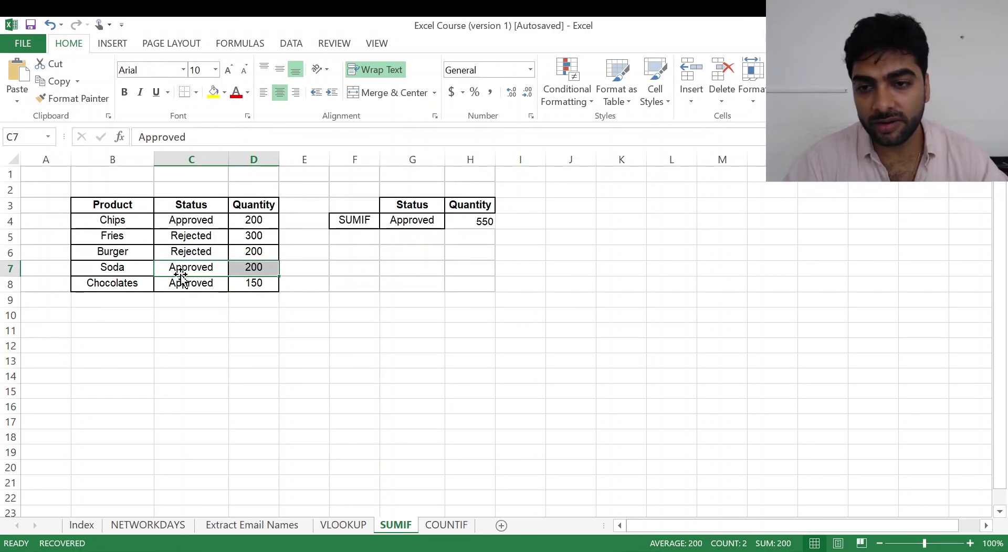
drag(181, 283, 252, 284)
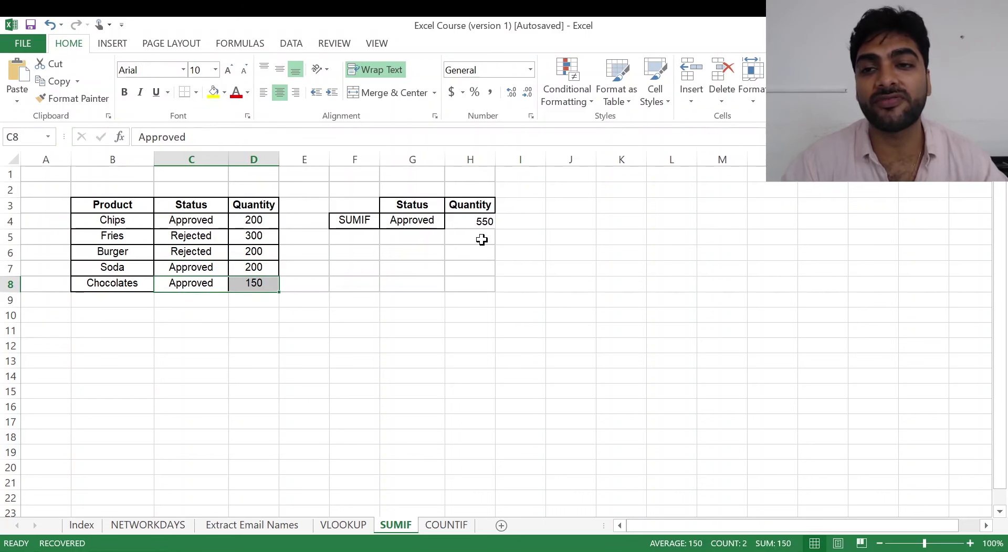
click(737, 349)
key(ctrl+v)
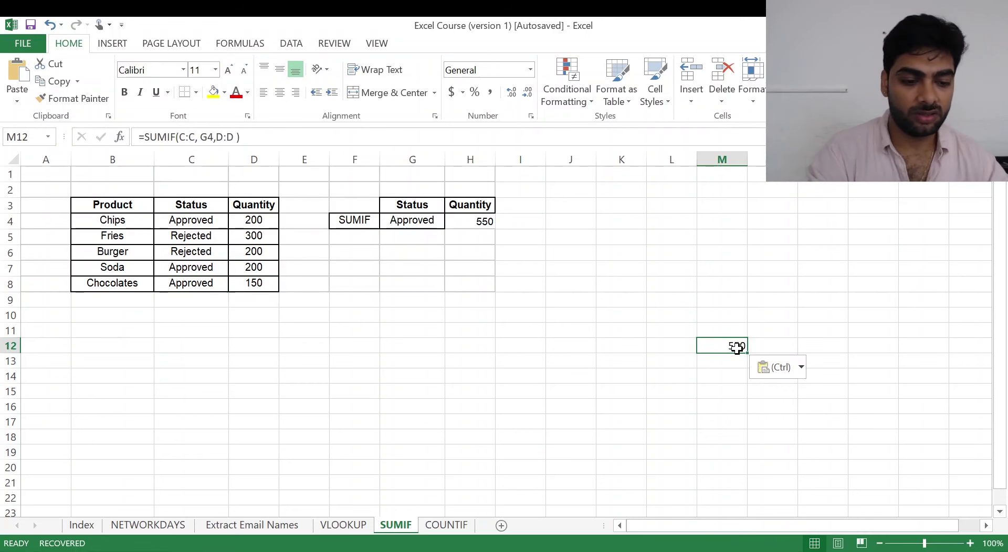
click(707, 441)
click(310, 349)
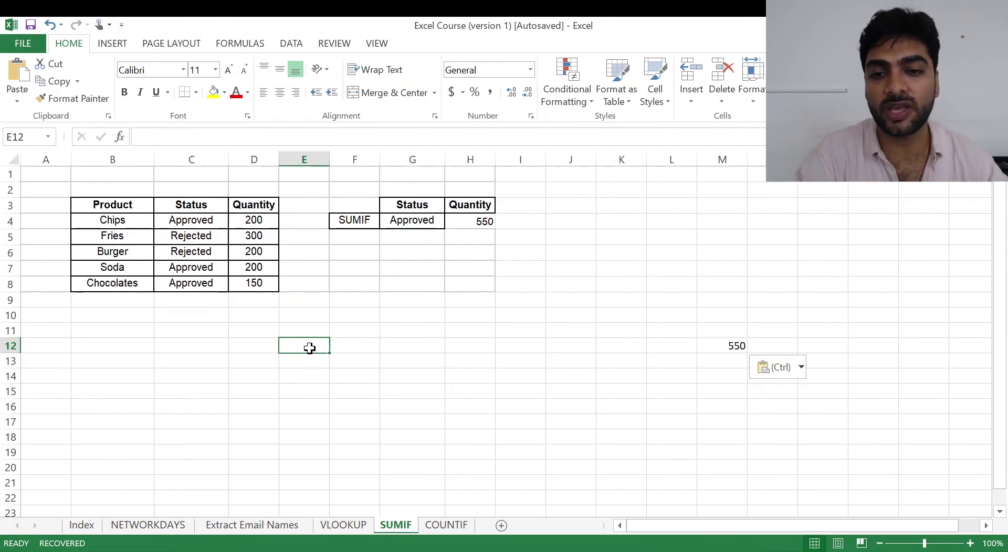
key(ctrl+v)
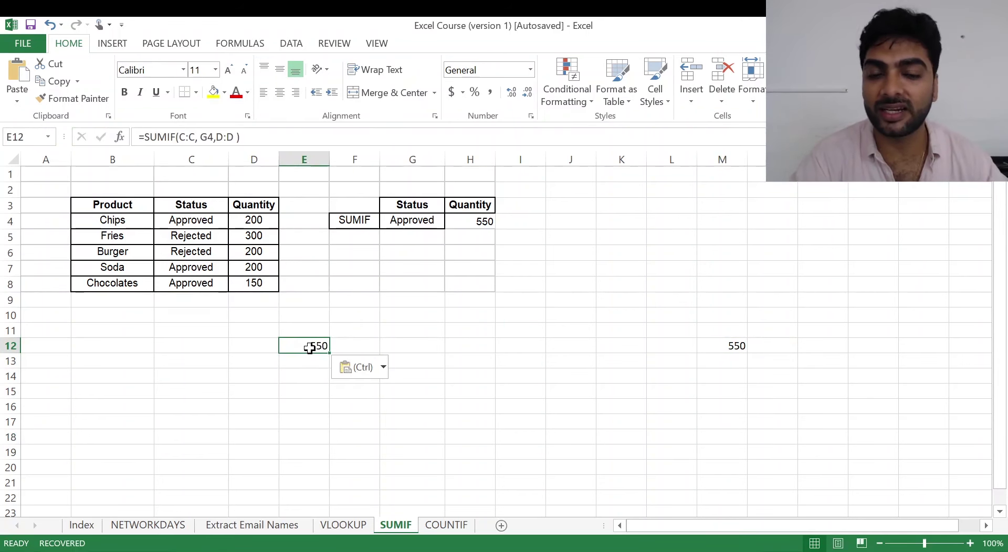
key(ctrl+z)
key(ctrl+z)
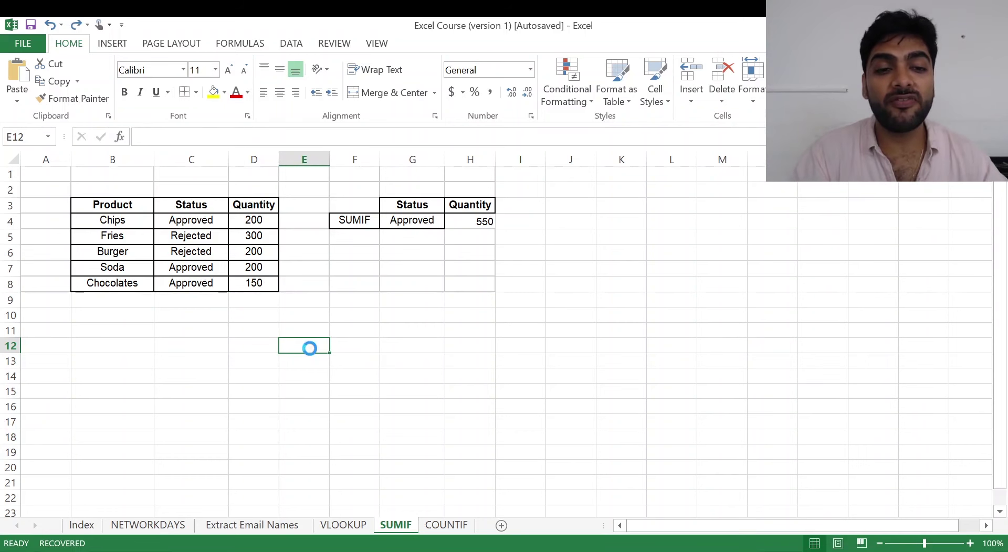
click(470, 295)
click(481, 220)
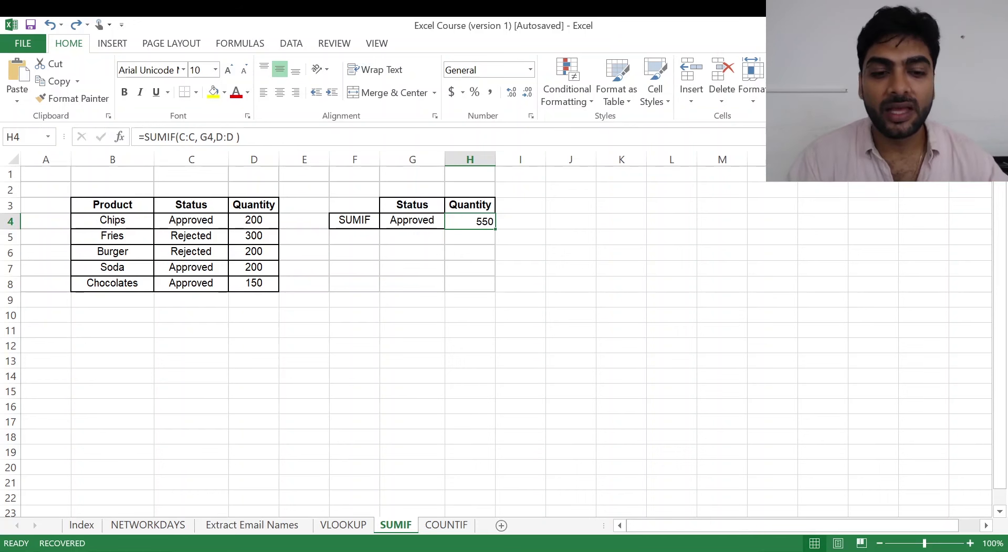
Step: Enter the headers Names, Status and Number in B12:D12
click(112, 348)
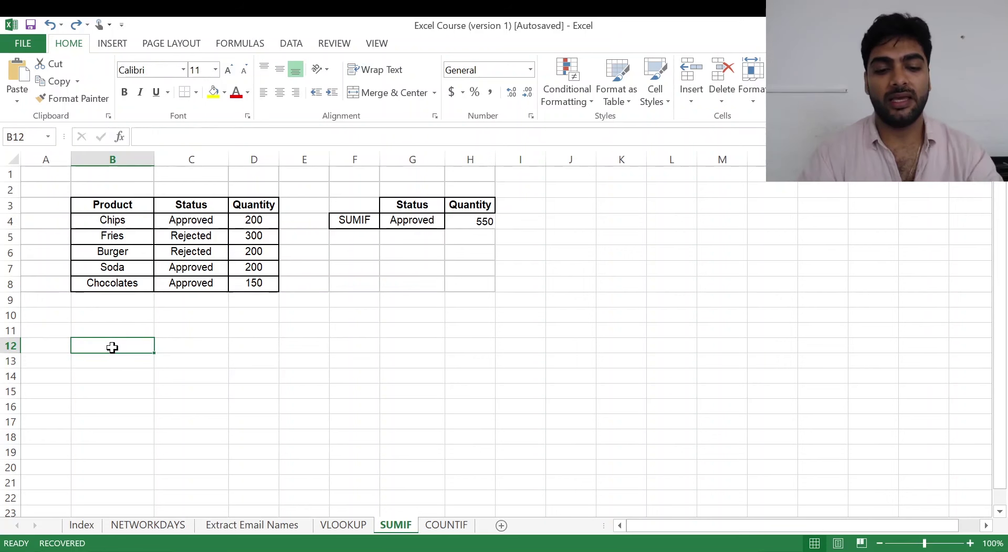
text(Name)
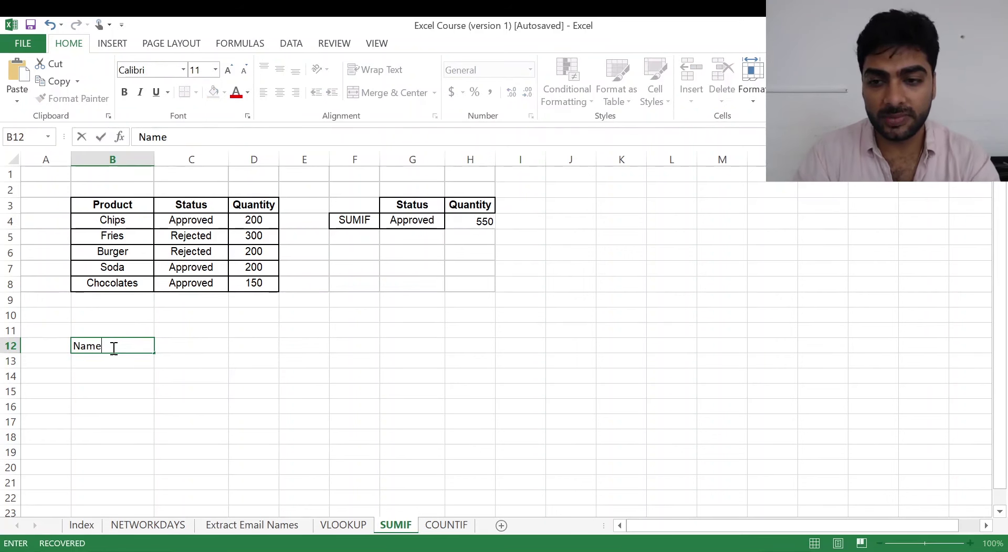
text(s)
key(Tab)
text(Status)
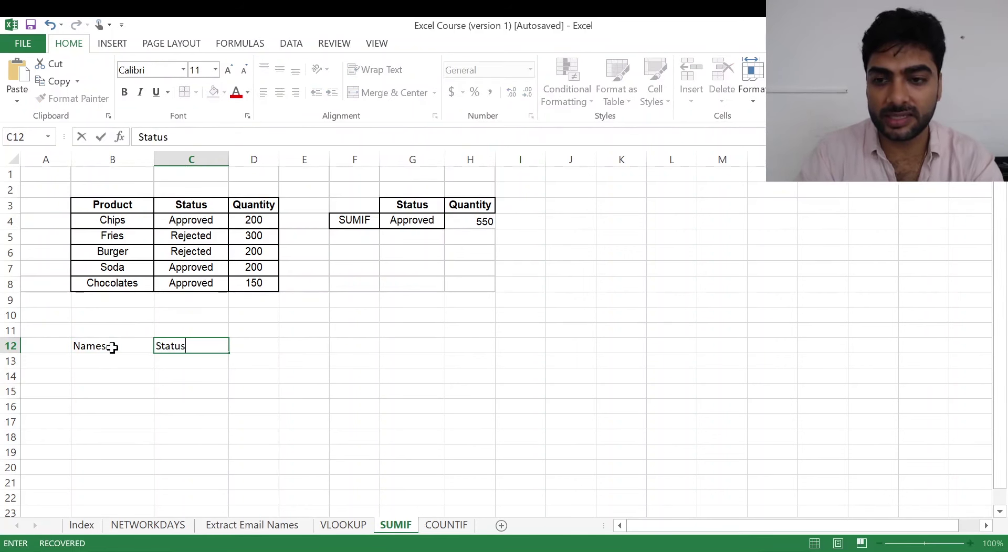
key(Tab)
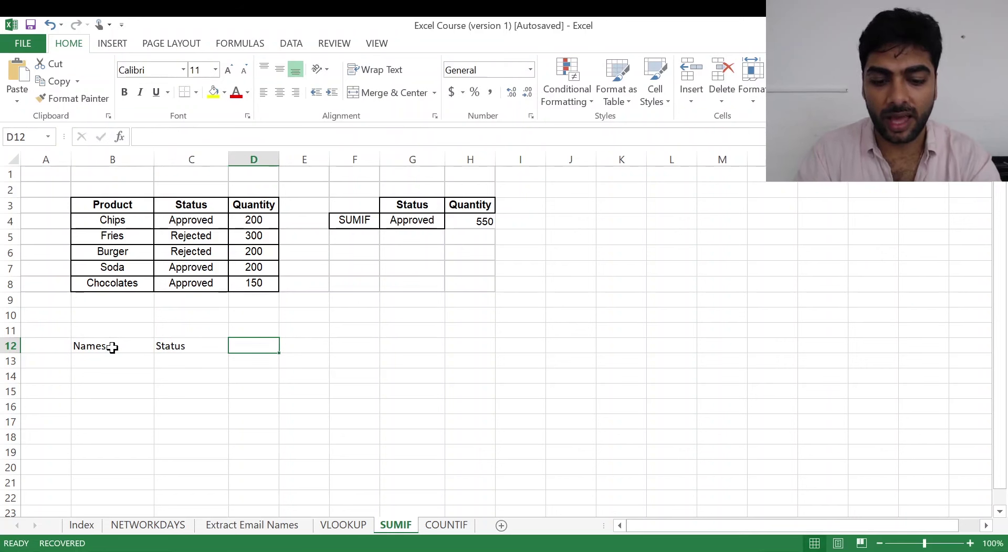
text(Q)
key(BackSpace)
text(N)
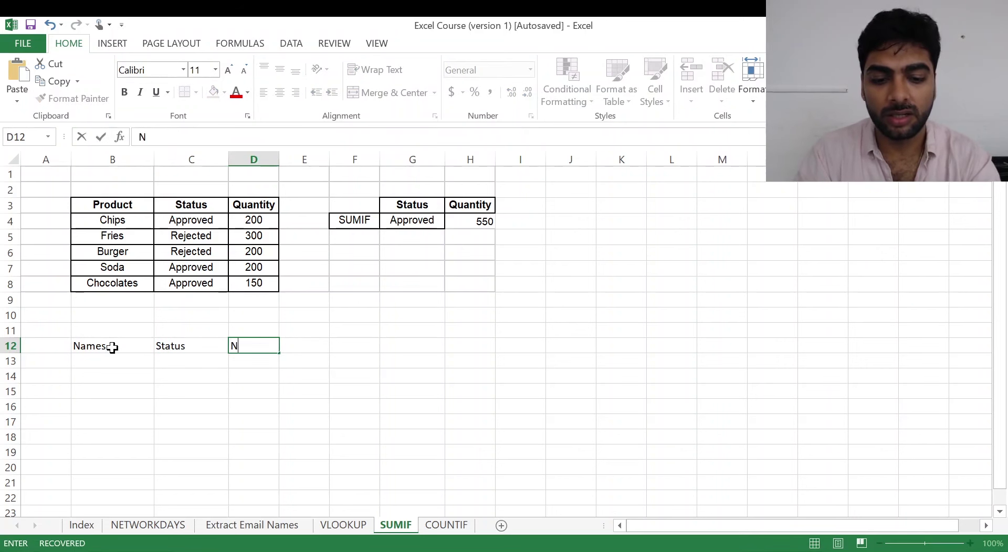
text(umber)
key(Return)
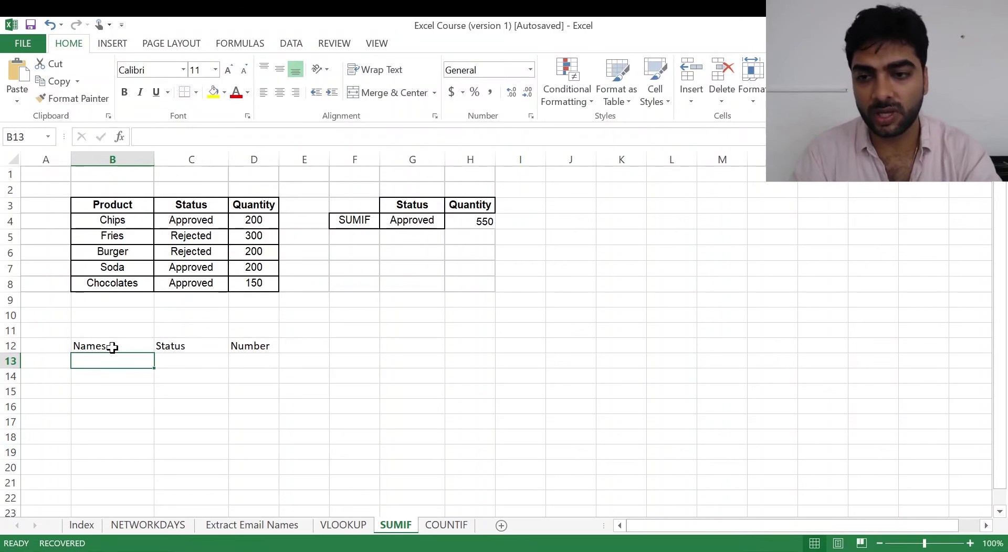
Step: Enter the names Joy, Roy, Toy, James, Thames and Rina down B13:B18
text(Joy)
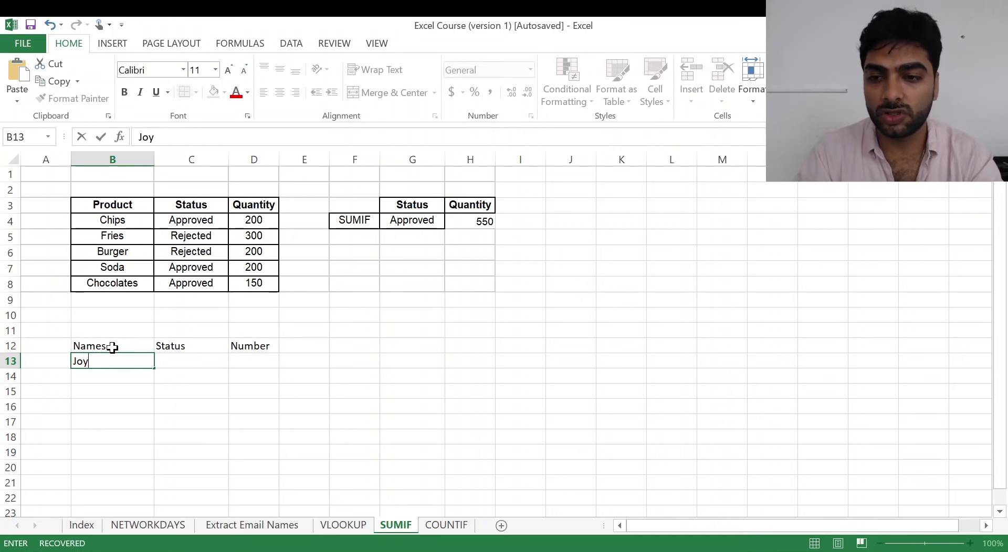
key(Return)
text(Roy)
key(Return)
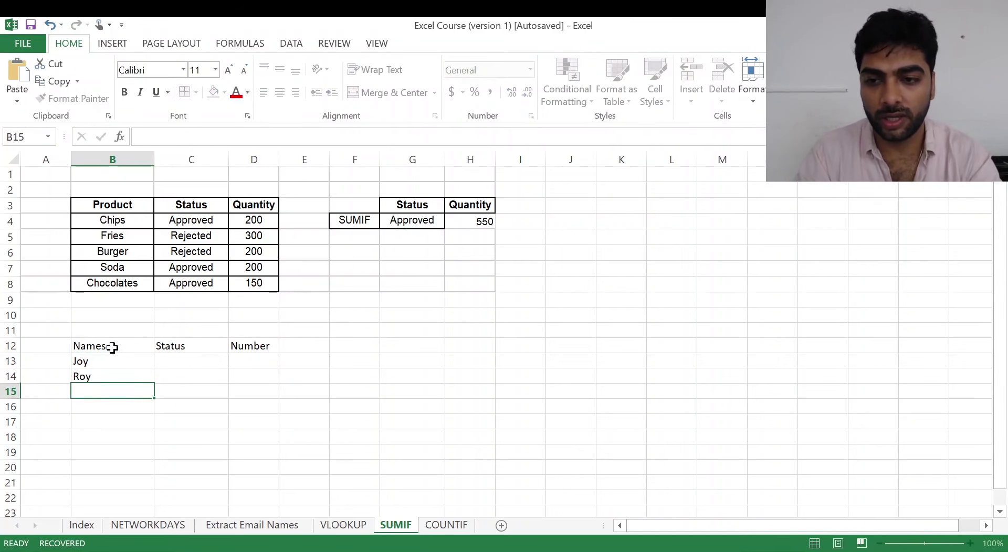
text(Toy)
key(Return)
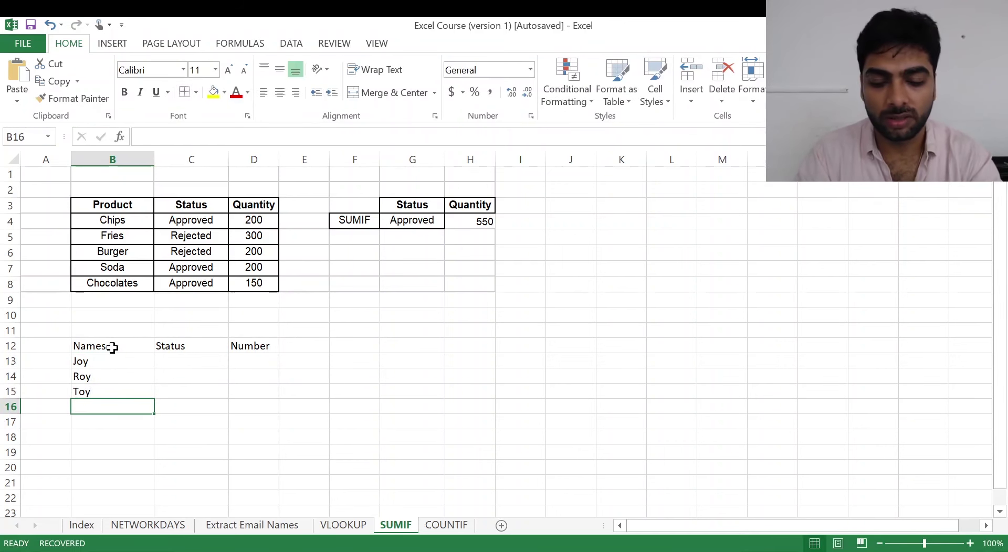
text(James)
key(Return)
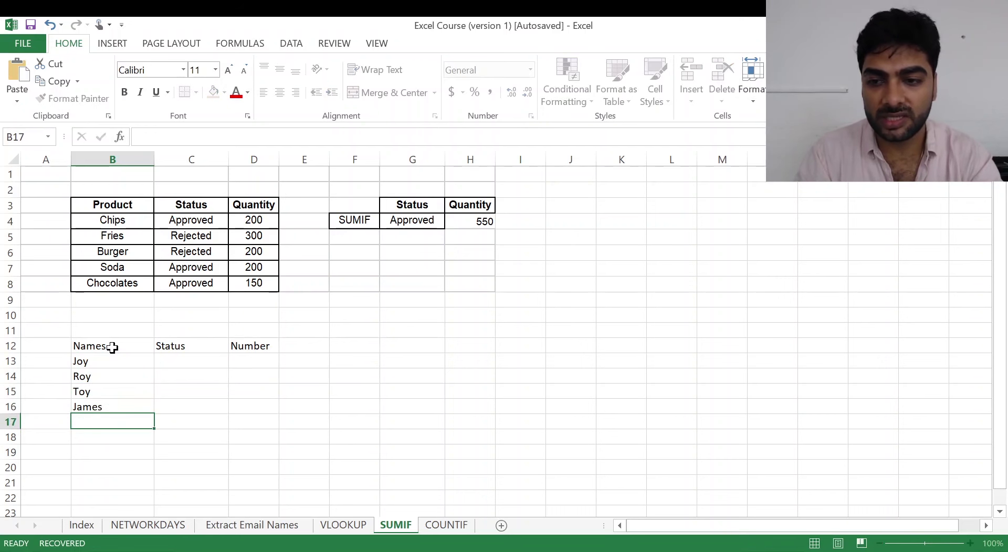
text(Thames)
key(Return)
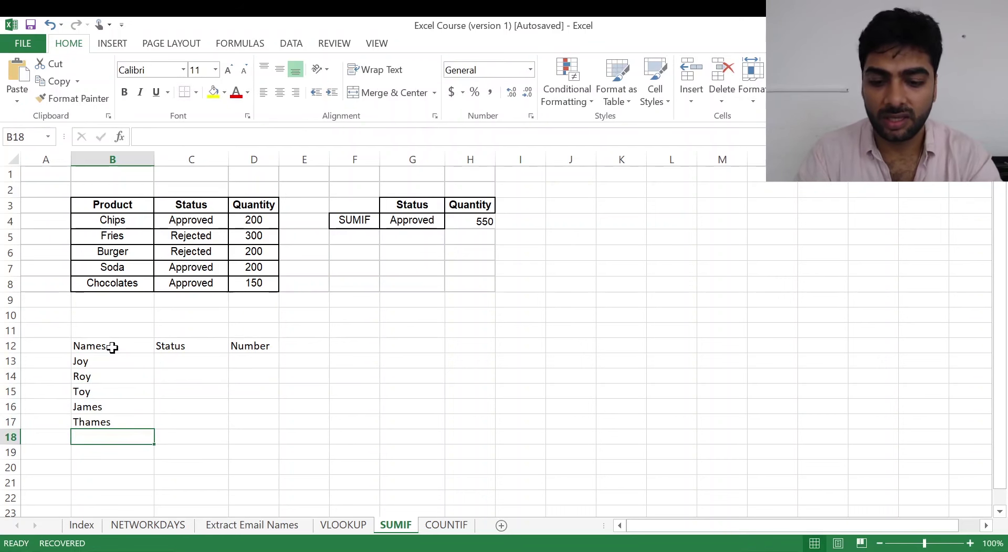
text(Rina)
key(Return)
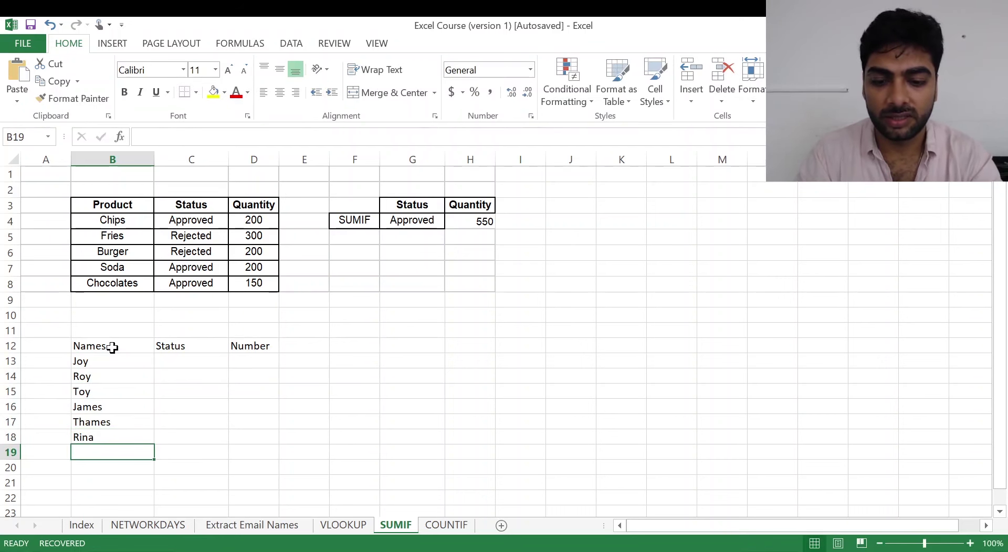
Step: Add the seventh name Tine, then enter statuses Selected, Selected, Rejected in C13:C15
text(Tine)
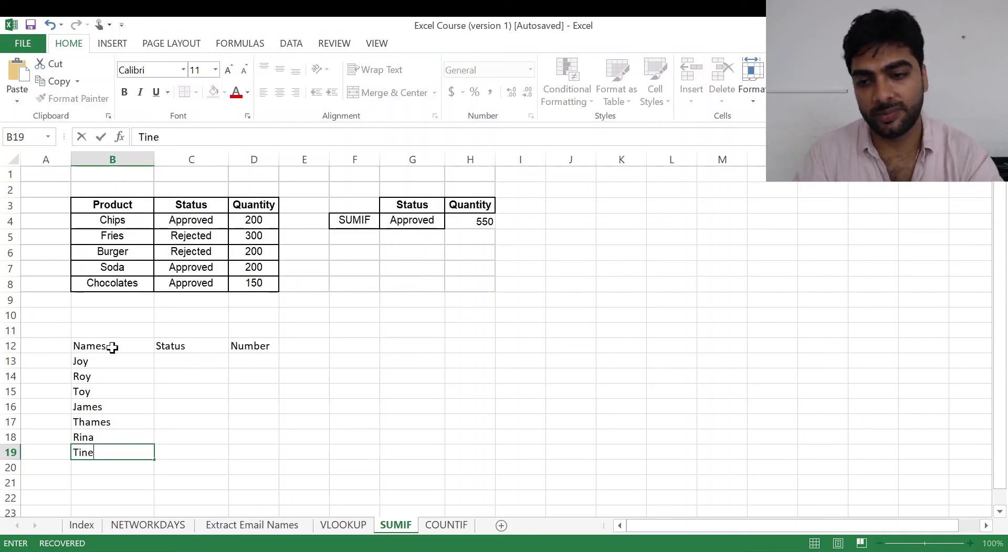
click(202, 358)
text(Selected)
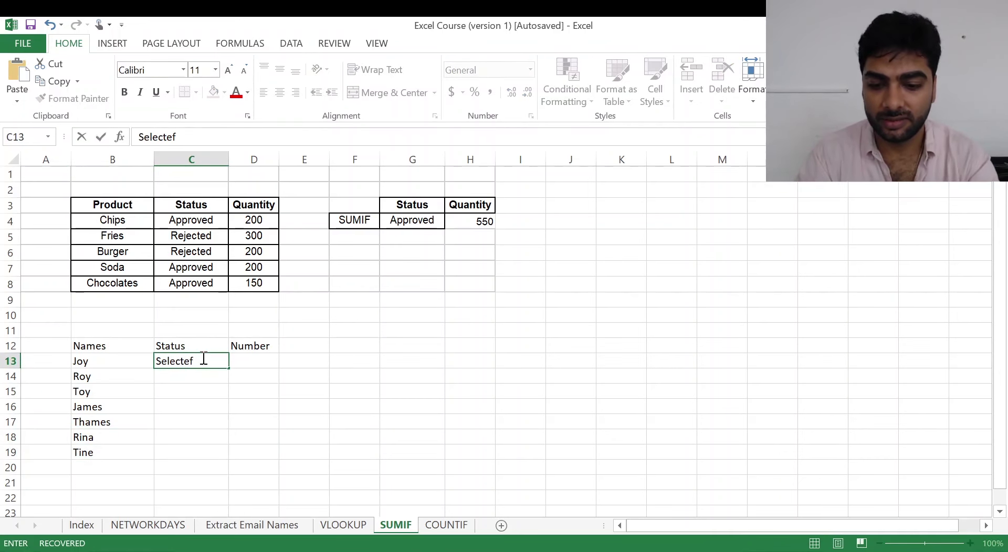
key(Return)
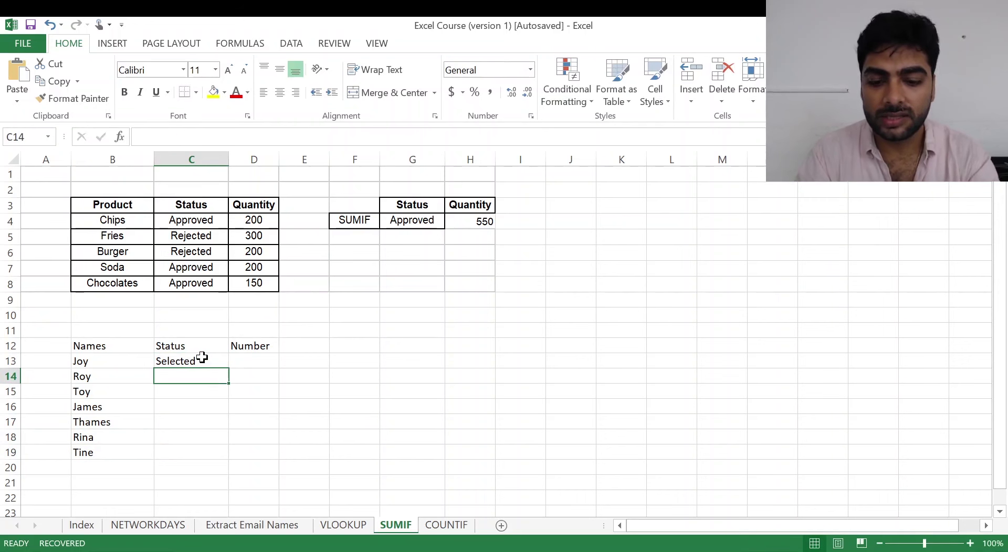
text(Selected)
key(Return)
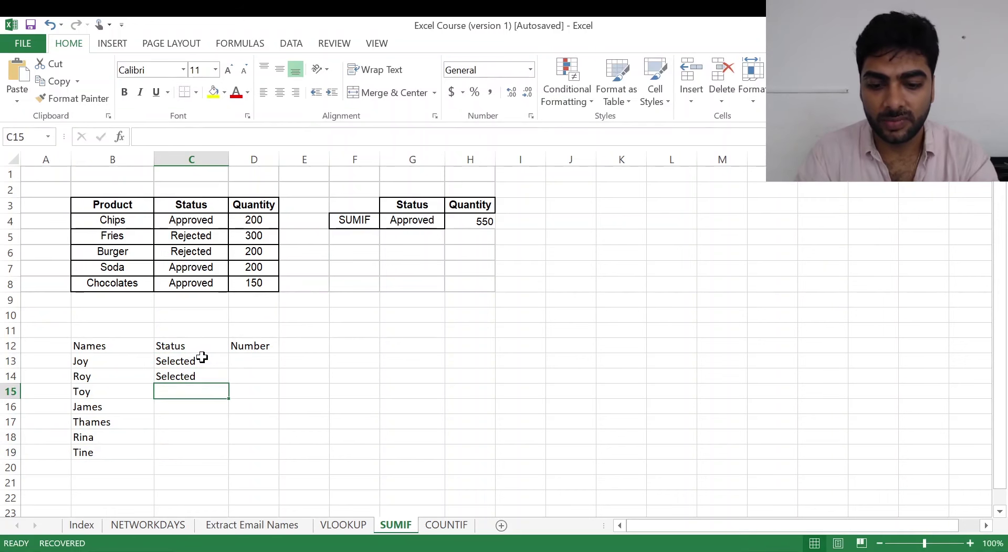
text(Rejec)
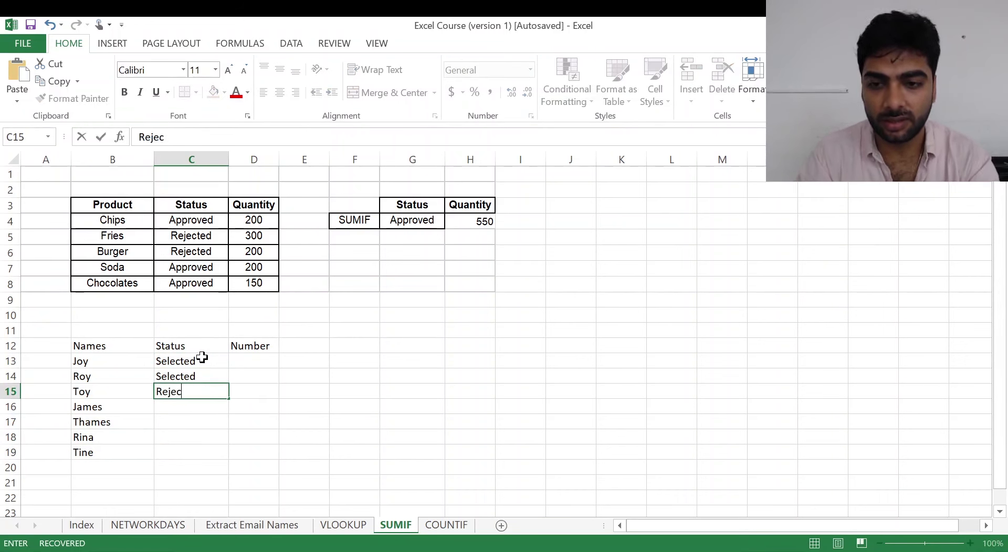
text(ted)
key(Return)
Step: Enter statuses Selected, Rejected, Selected, Rejected in C16:C19
text(Slee)
key(BackSpace)
key(BackSpace)
key(BackSpace)
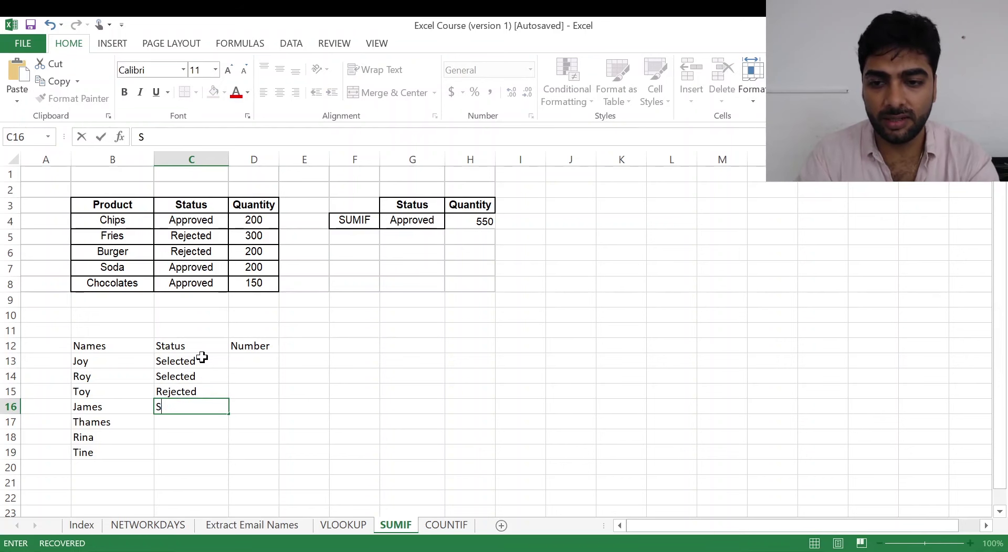
text(elected)
key(Return)
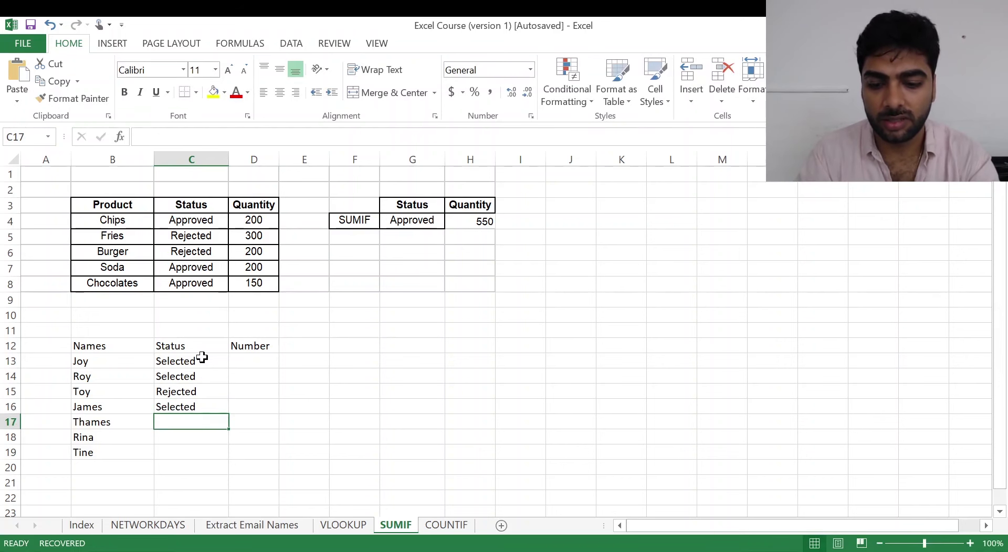
text(Rejected)
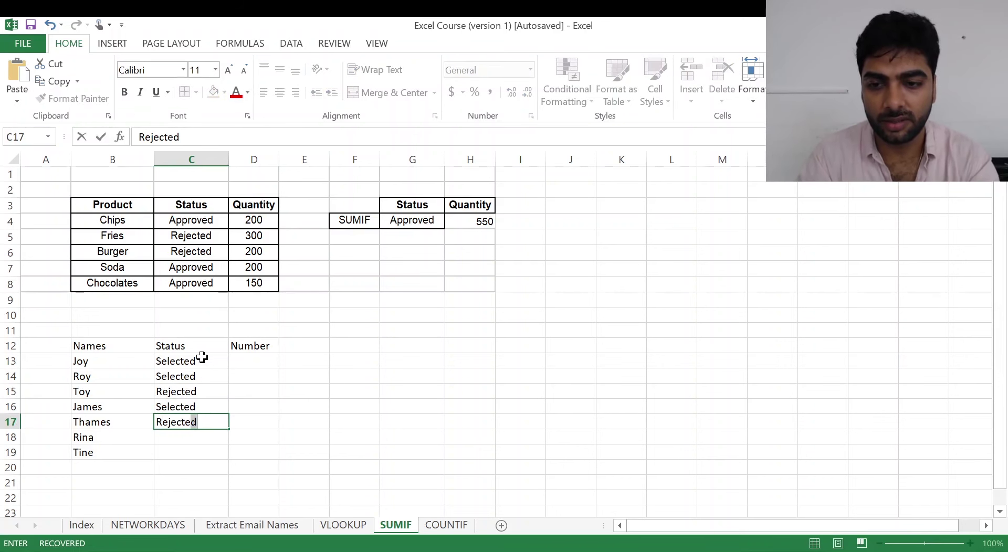
key(Return)
text(Selected)
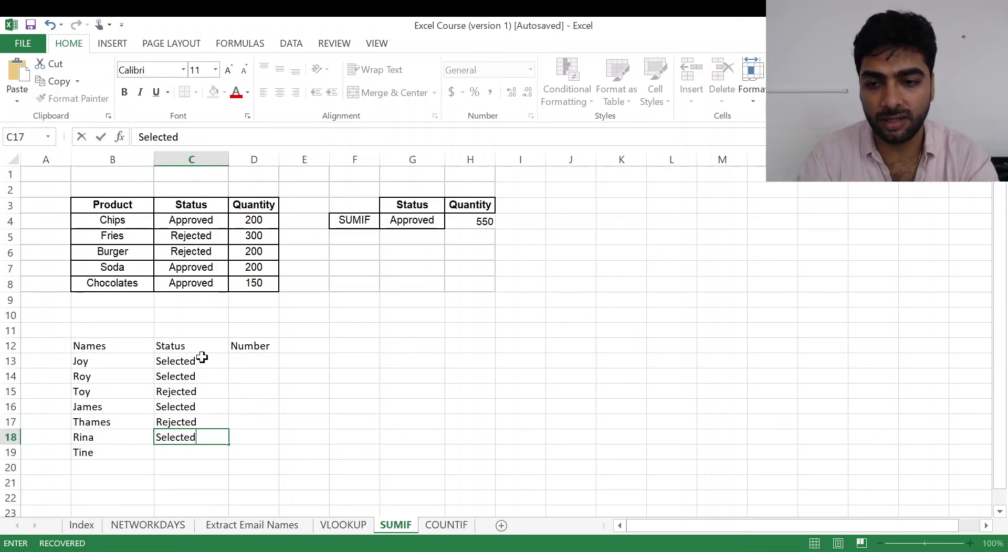
key(Return)
text(Rejected)
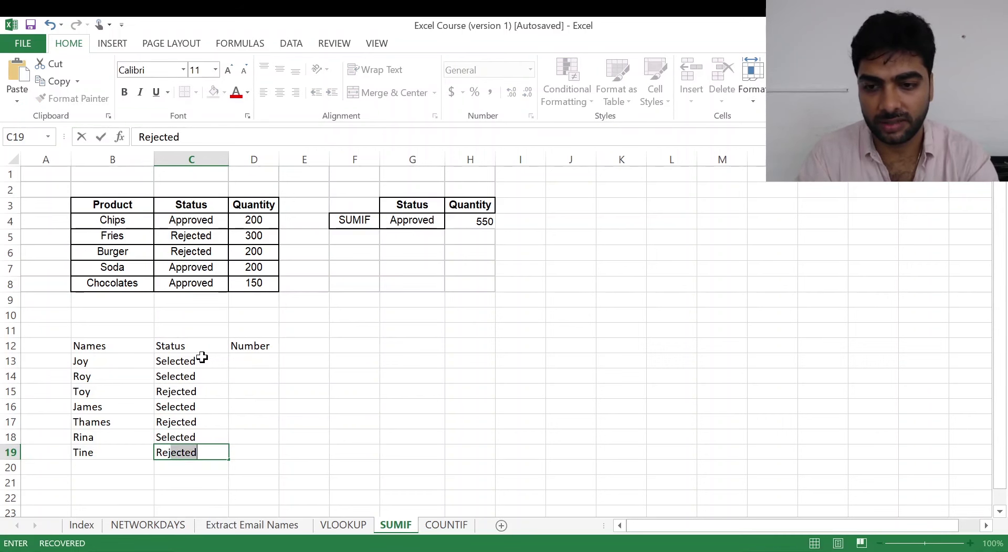
key(Return)
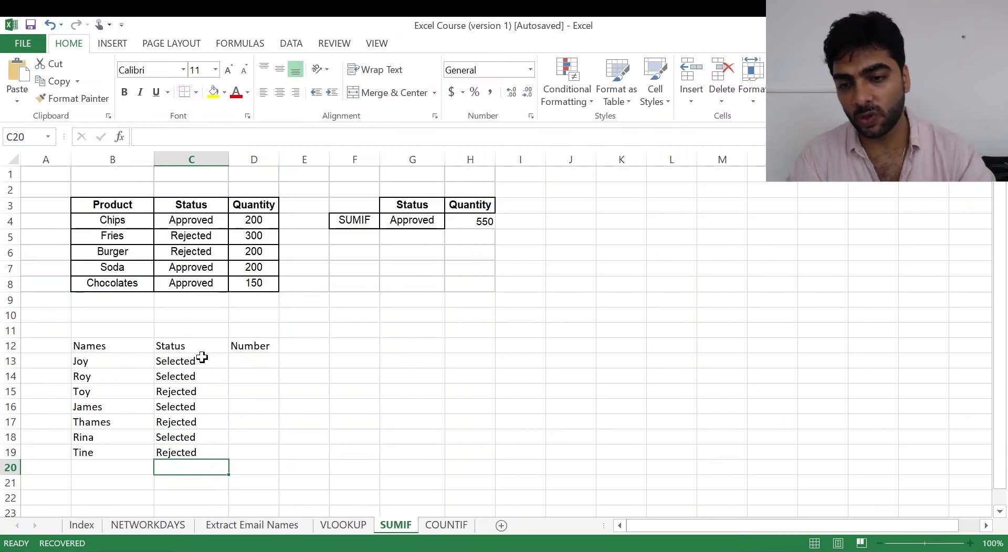
Step: Enter 43, 22 and 11 in the first three Number cells, D13:D15
click(268, 346)
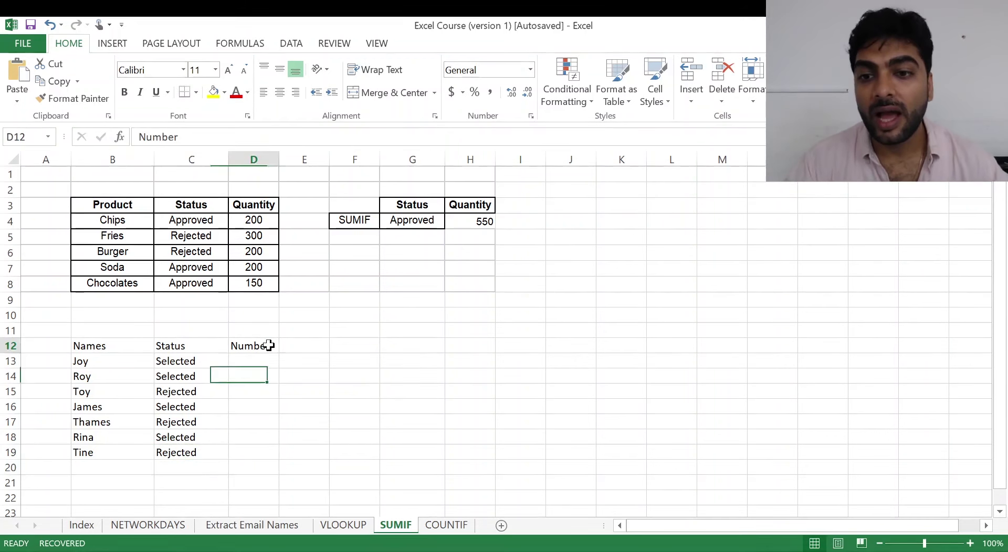
click(260, 365)
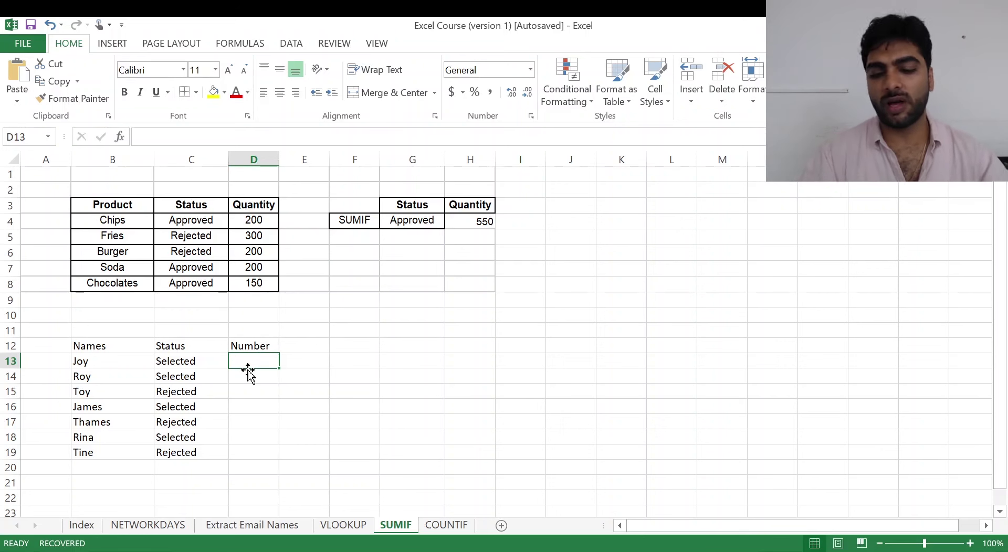
text(43)
key(Return)
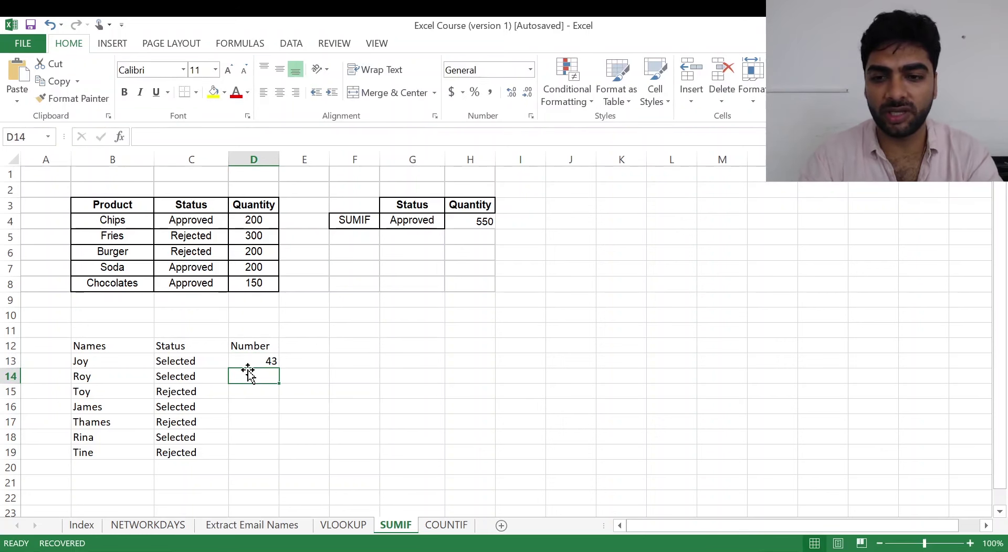
text(22)
key(Return)
text(11)
key(Return)
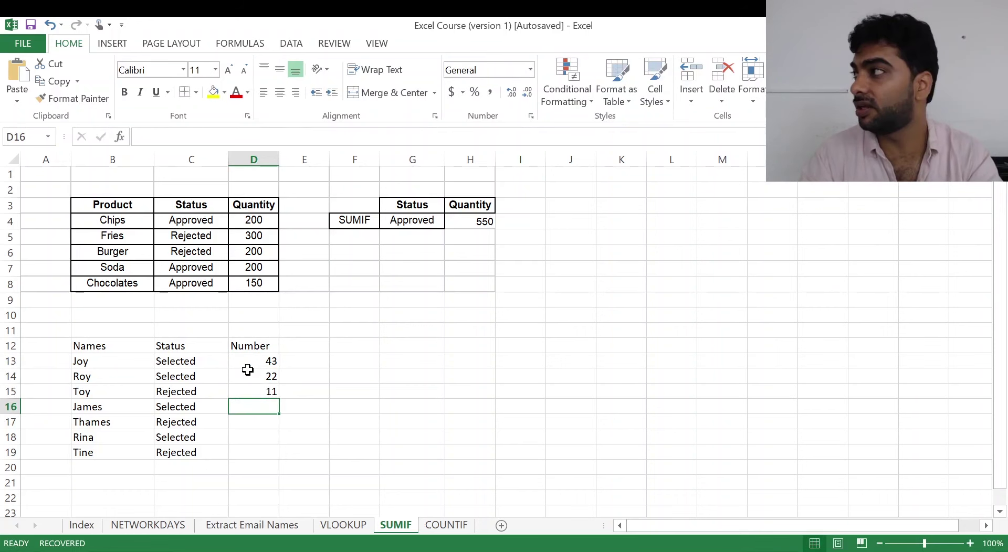
Step: Enter 76, 33, 29 and 13 in the remaining Number cells, D16:D19
text(76)
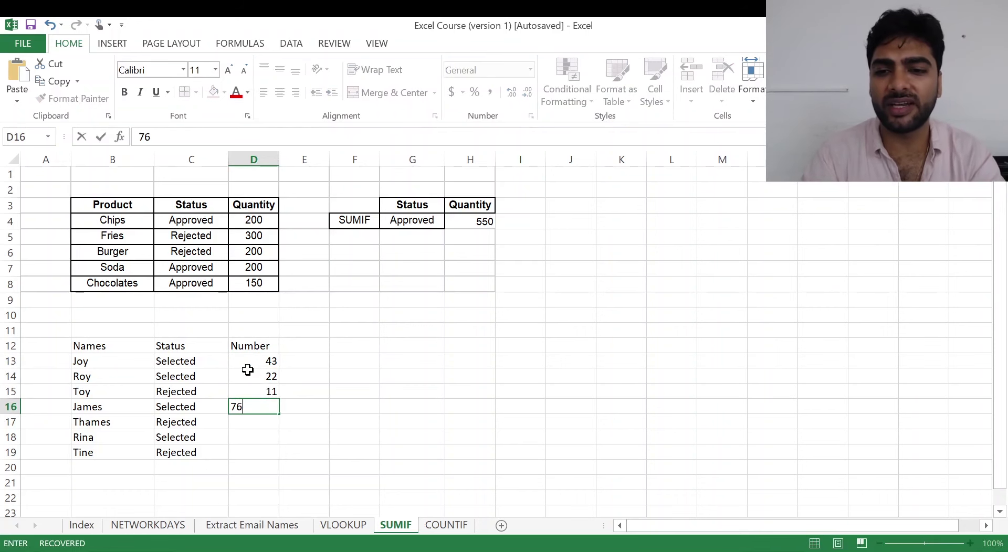
key(Return)
text(33)
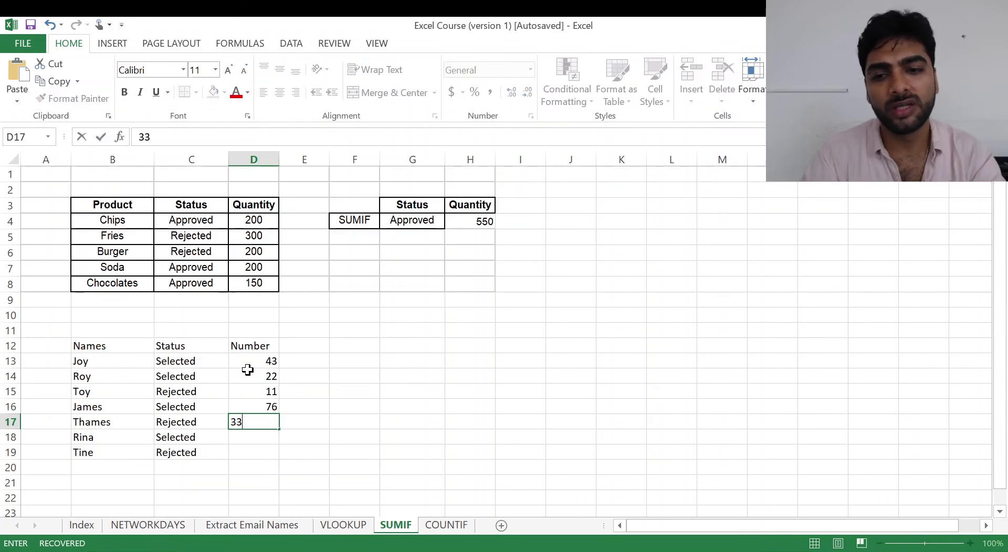
key(Return)
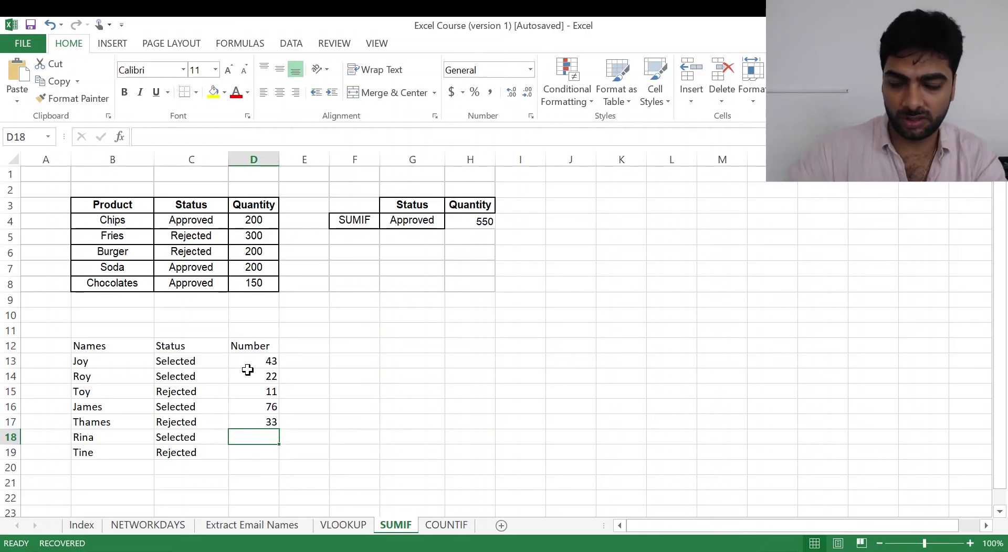
text(29)
key(Return)
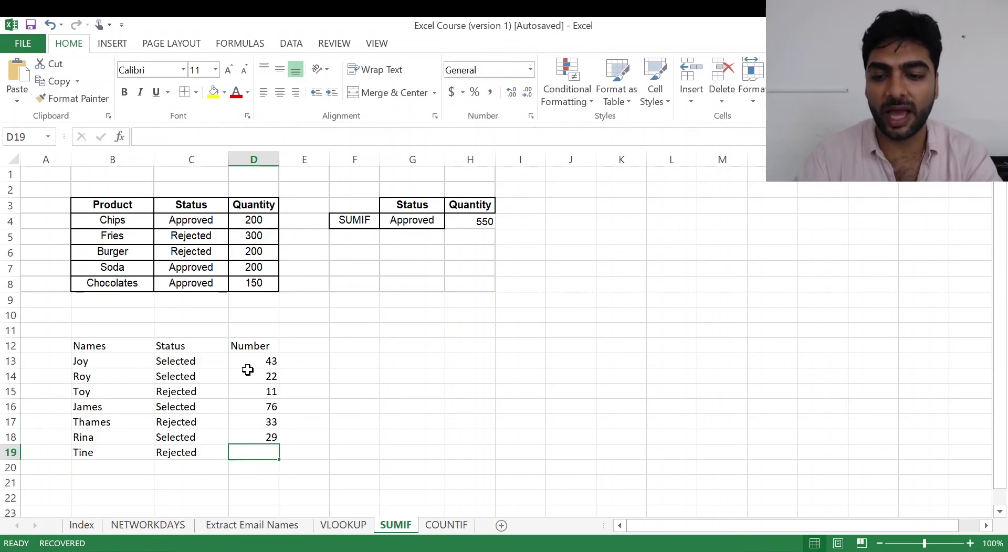
text(13)
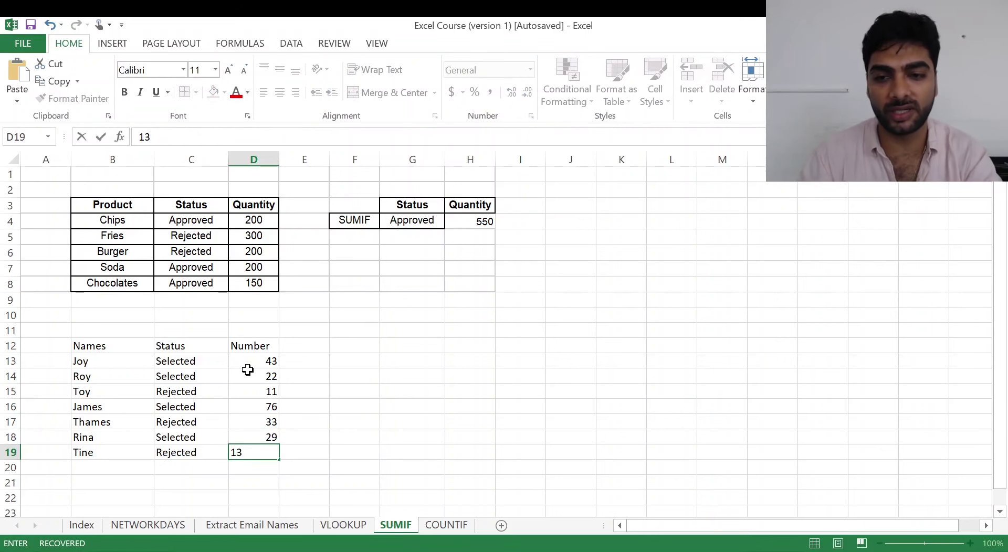
key(Return)
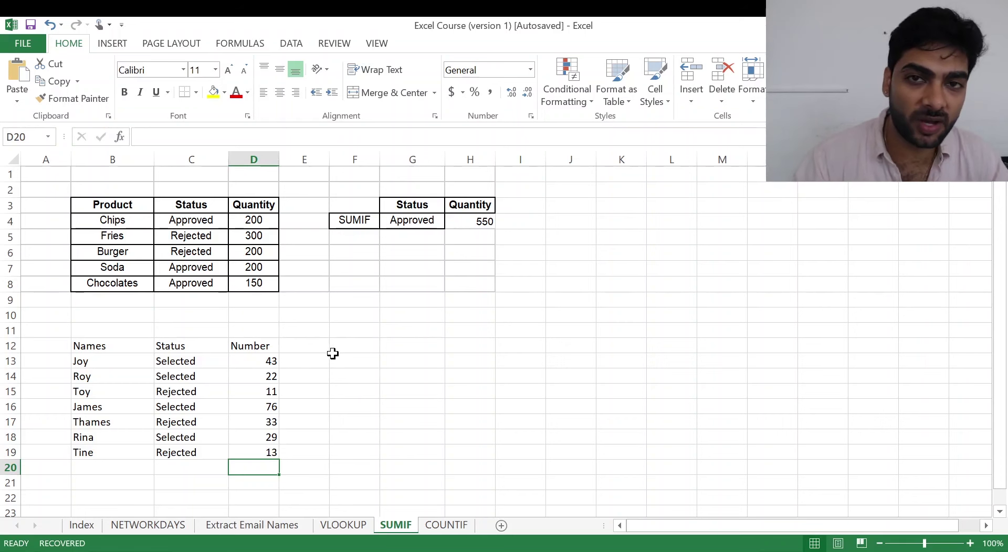
Step: Enter the criterion Selected in G13
click(348, 358)
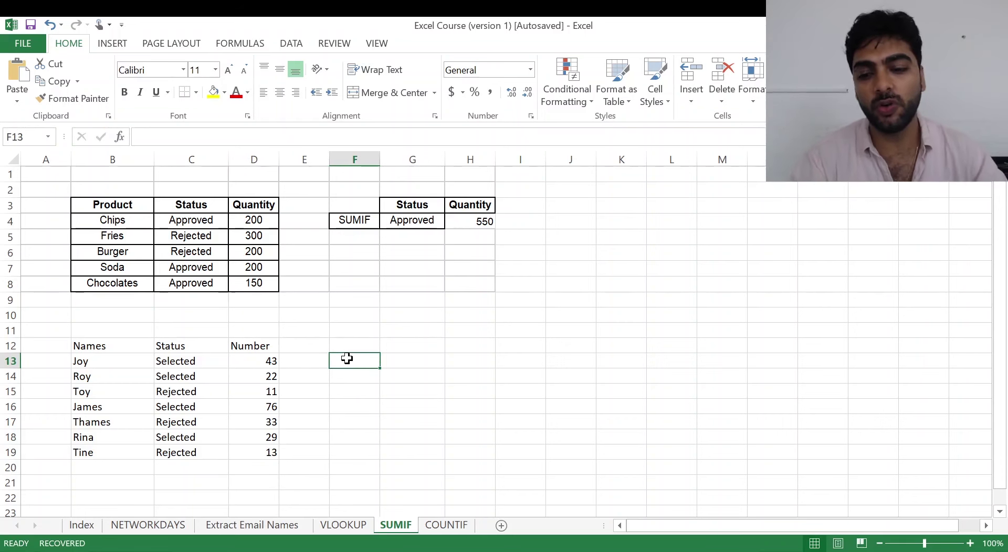
text(S)
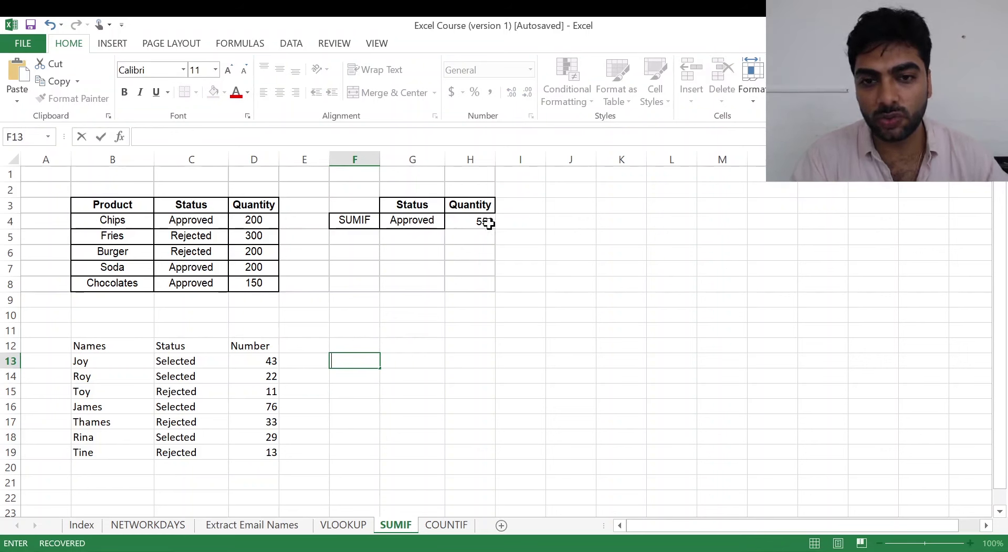
click(468, 221)
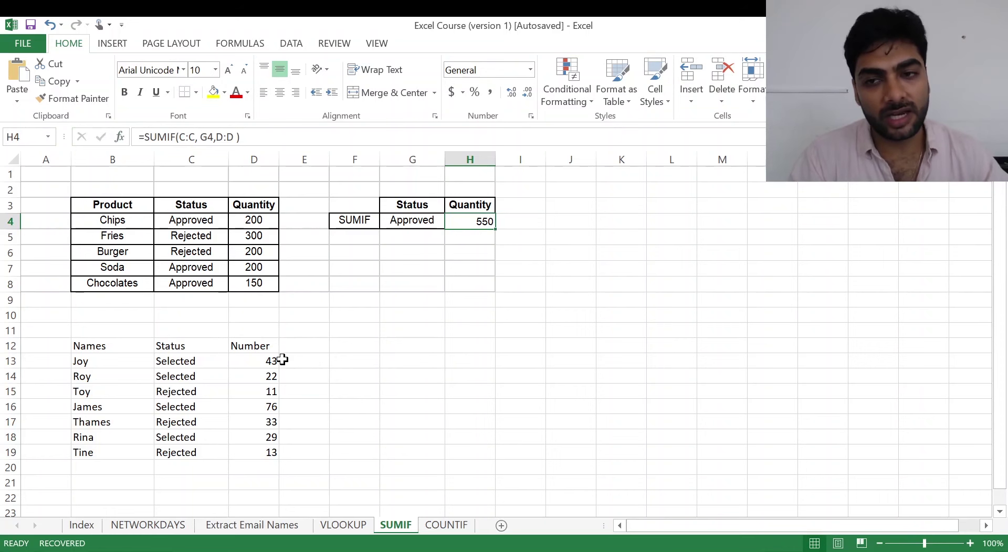
click(365, 362)
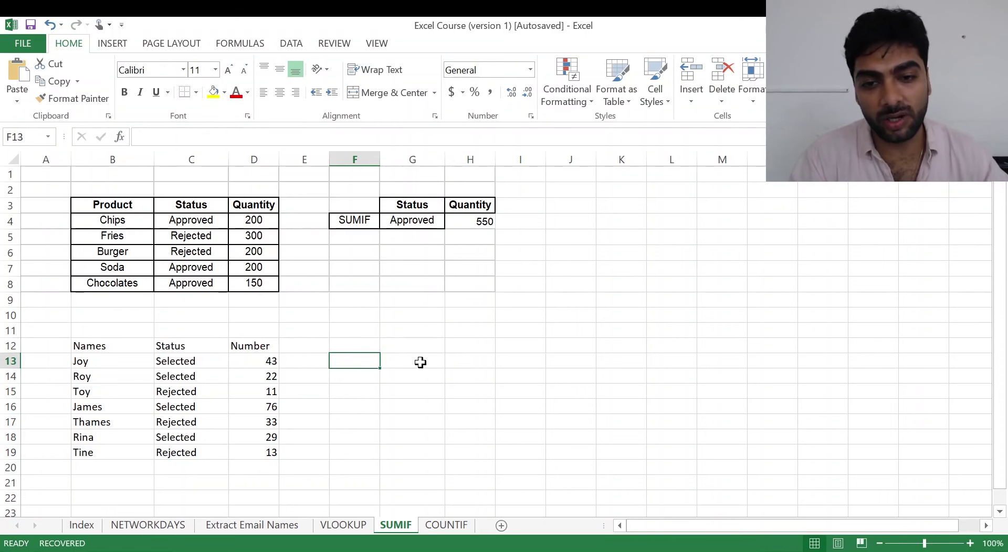
click(421, 362)
text(Se)
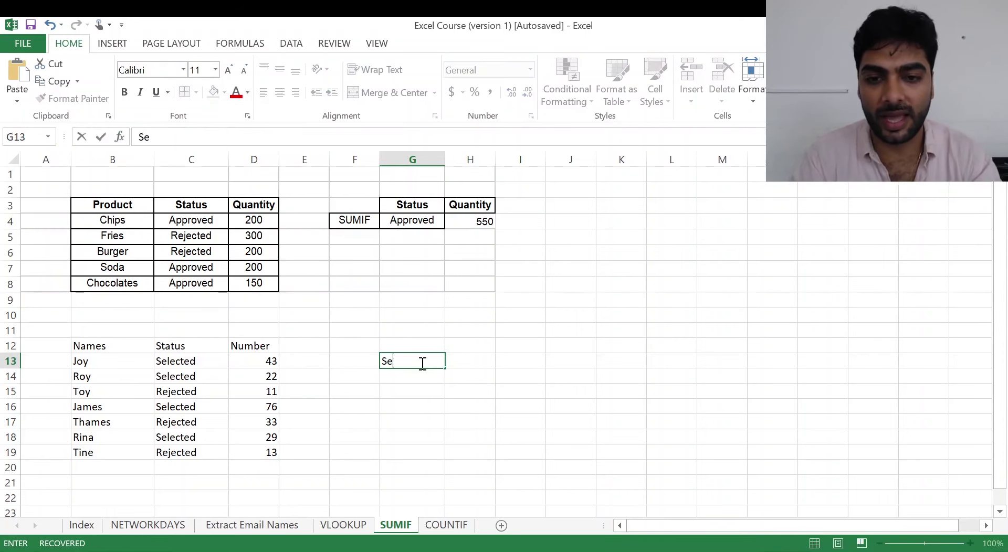
text(lected)
key(Tab)
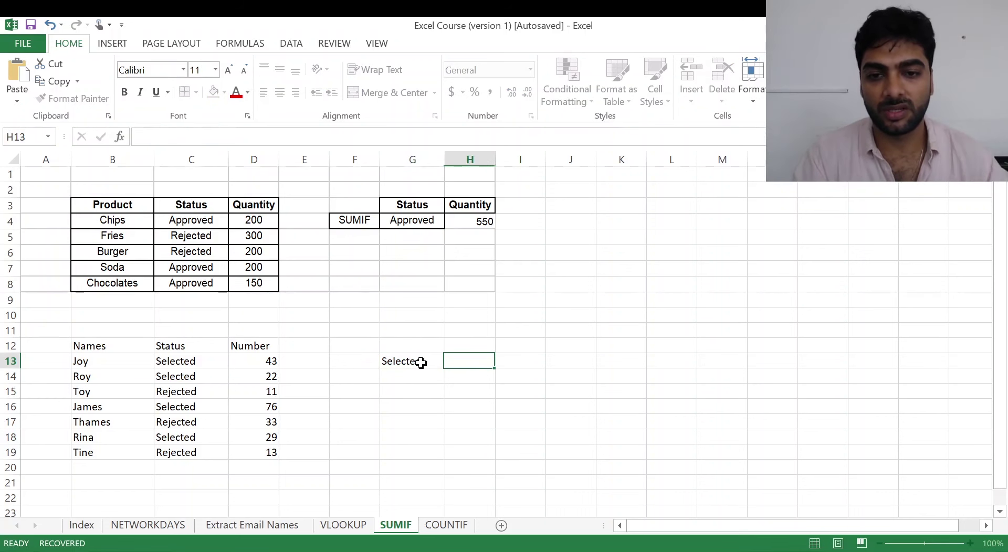
Step: Label F13 as SUMIF beside the Selected criterion
click(366, 362)
text(SUMIF)
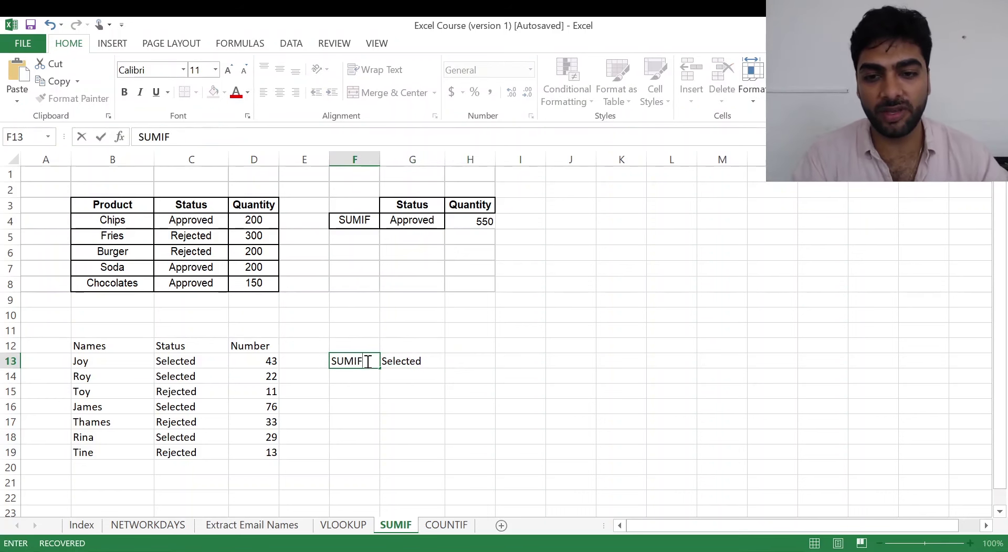
key(Tab)
key(Tab)
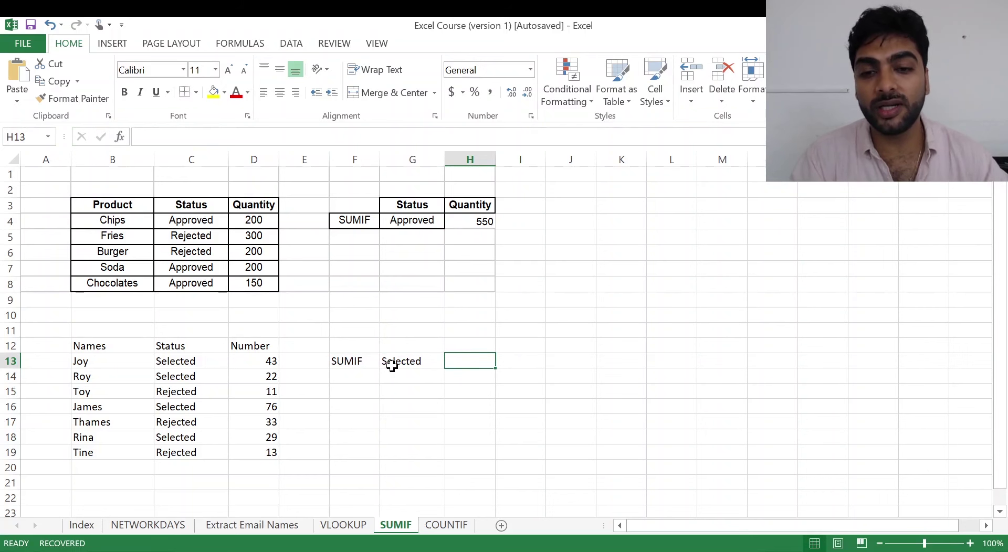
click(387, 365)
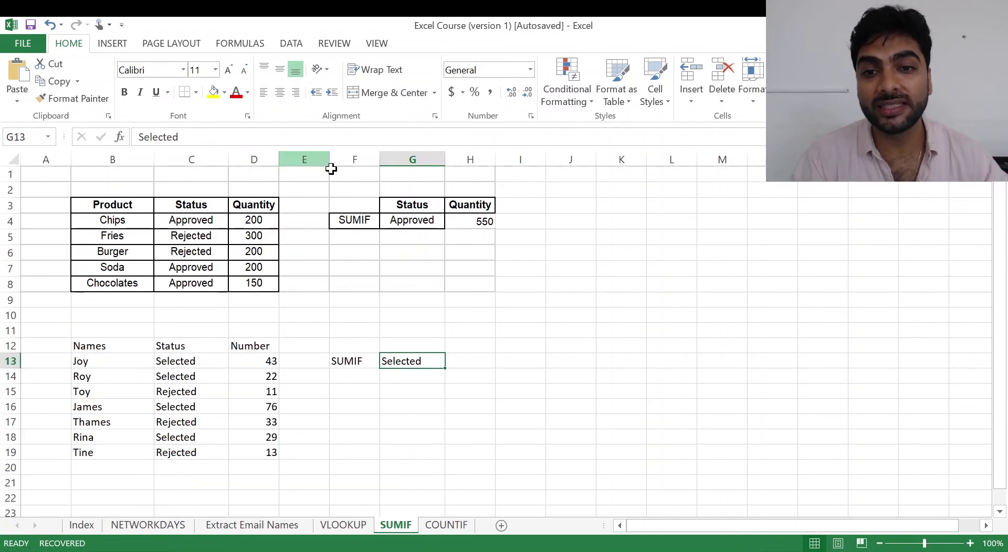
click(482, 229)
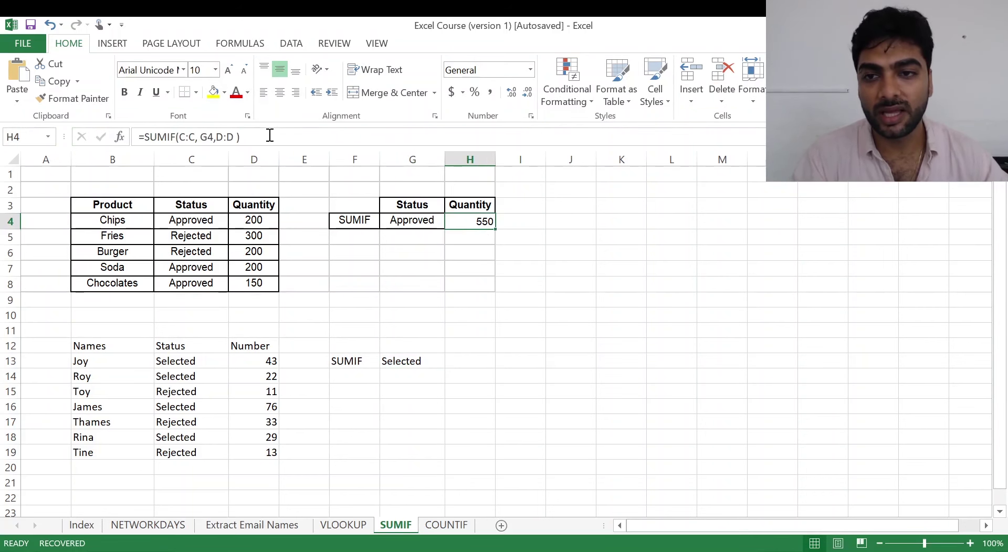
Step: Change H4's SUMIF criterion from G4 to G13 so it returns 170
click(210, 132)
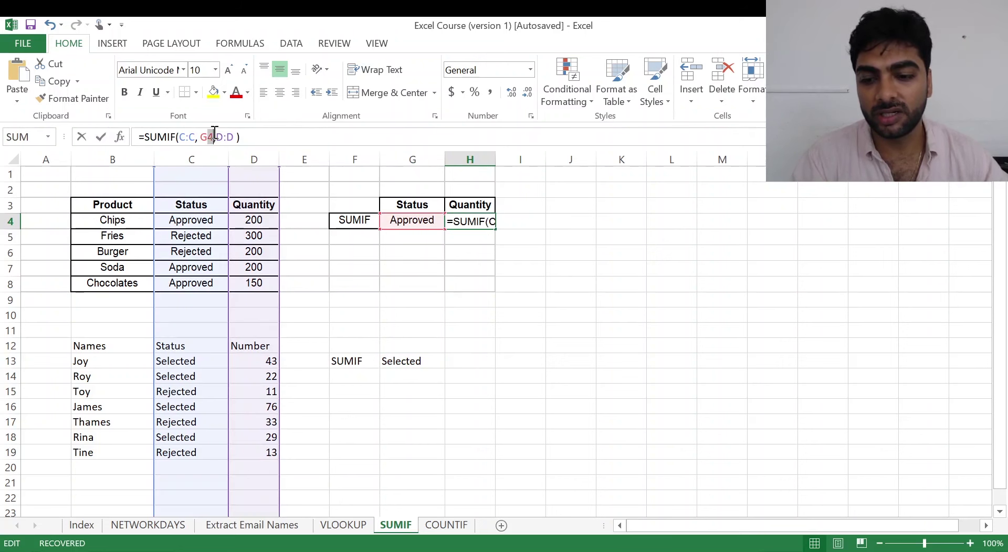
key(BackSpace)
text(13)
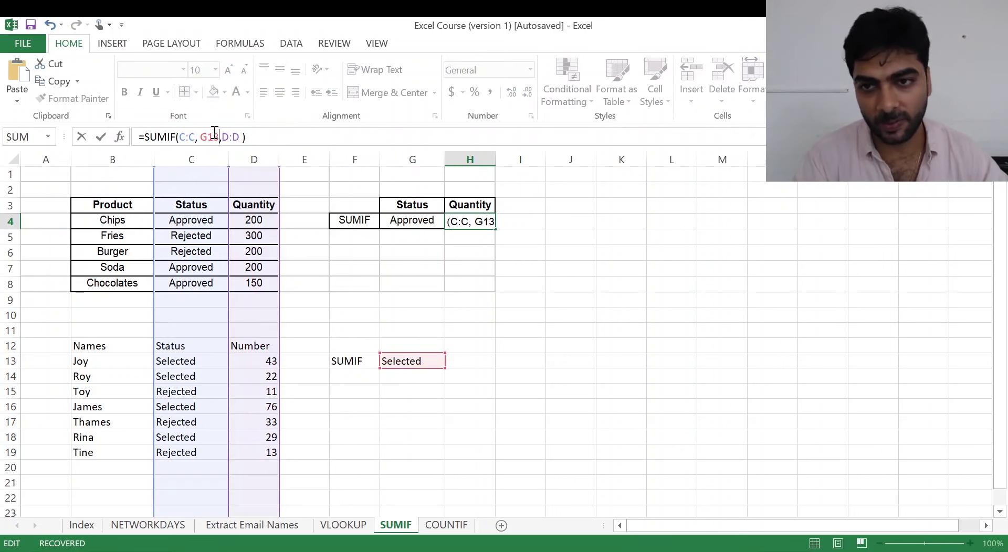
key(Return)
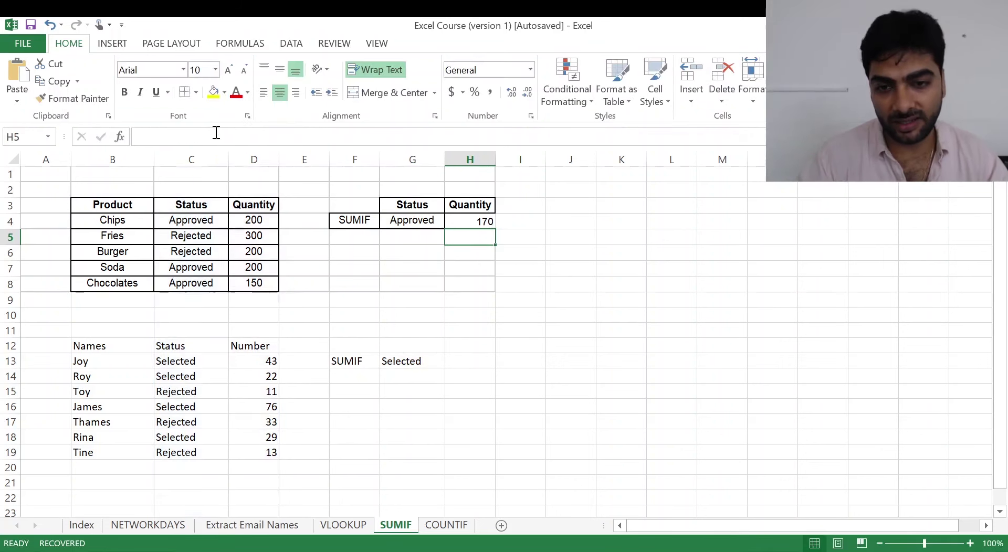
Step: Copy the SUMIF into K13 and point its criterion at G13, also giving 170
click(470, 226)
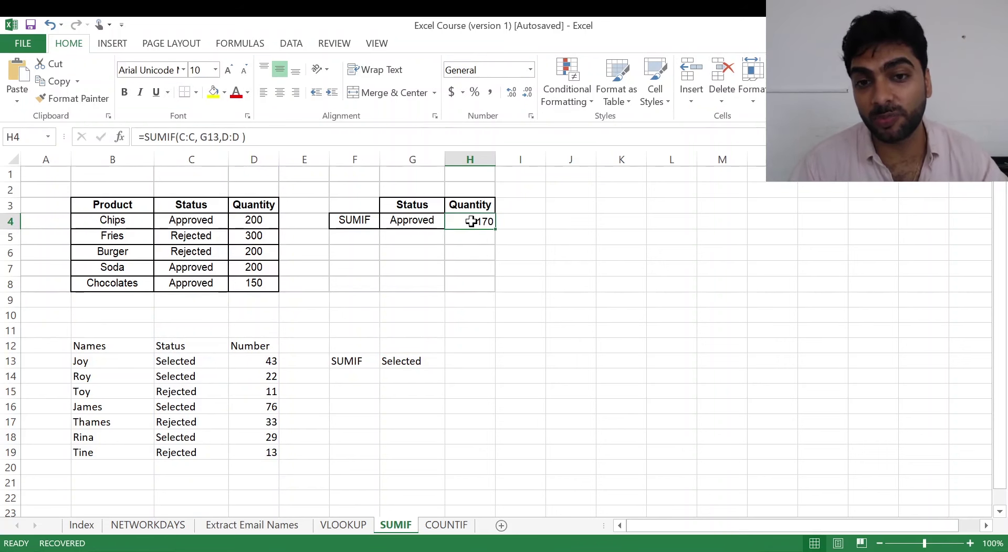
click(609, 362)
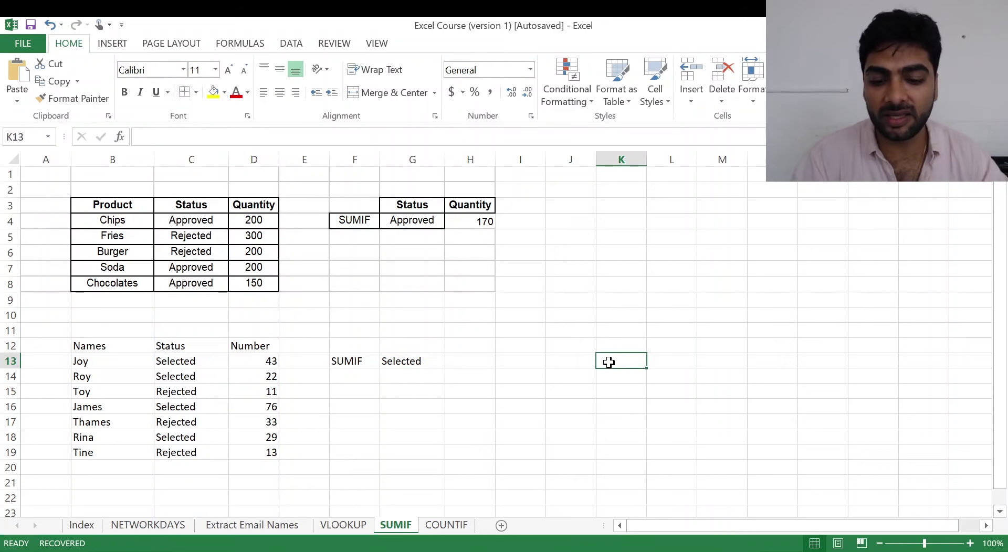
key(ctrl+v)
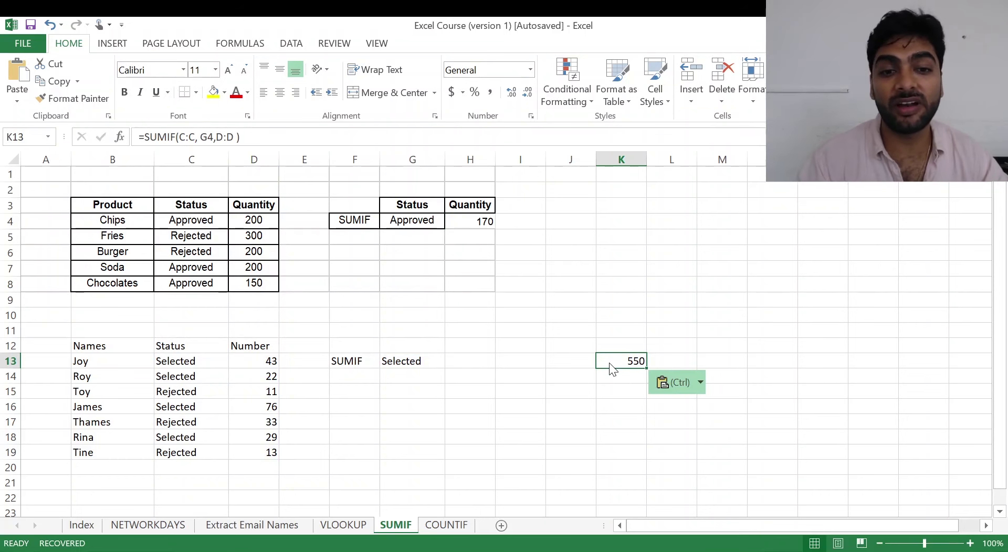
click(208, 137)
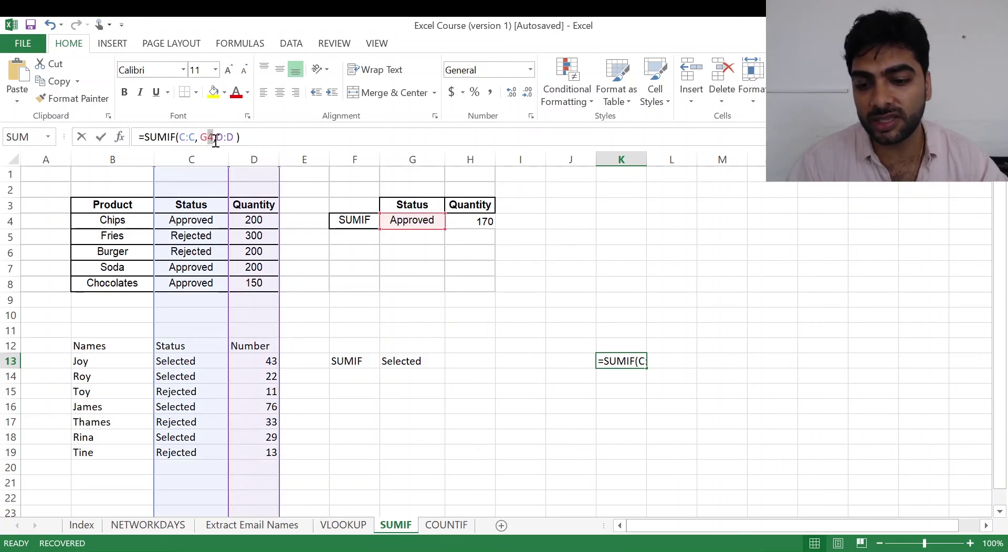
key(BackSpace)
text(13)
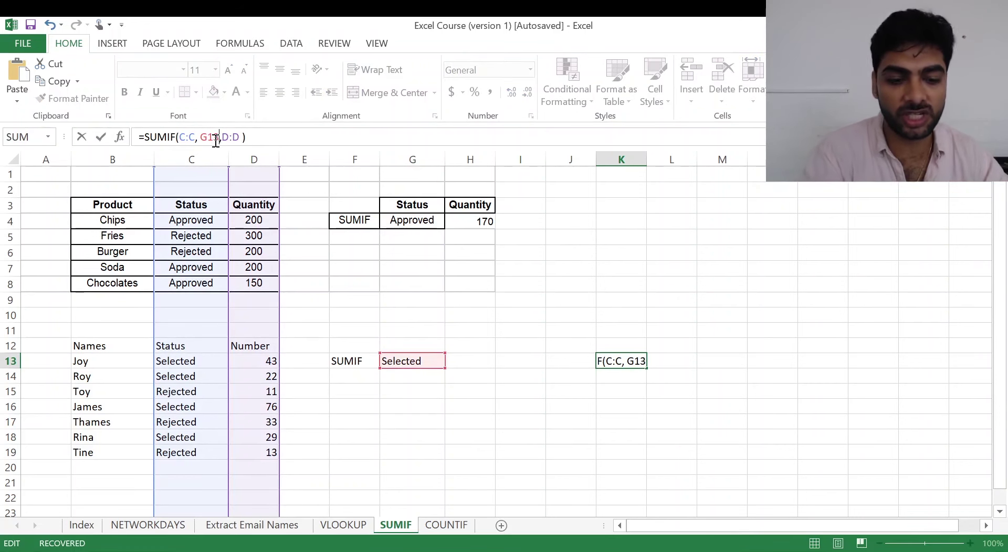
key(Return)
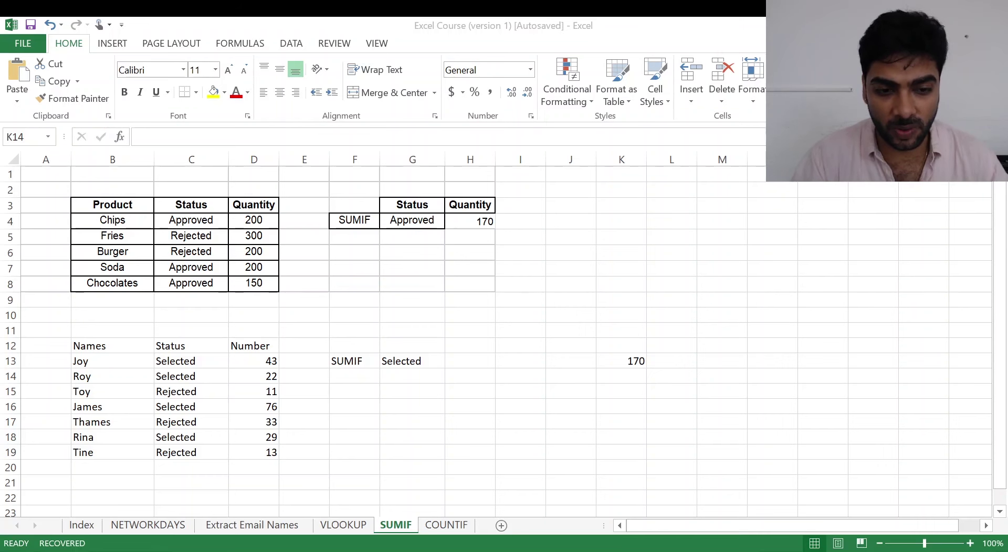
Step: Review the COUNTIF sheet's Approved criterion, then select H4's SUMIF formula text for replacement
click(447, 523)
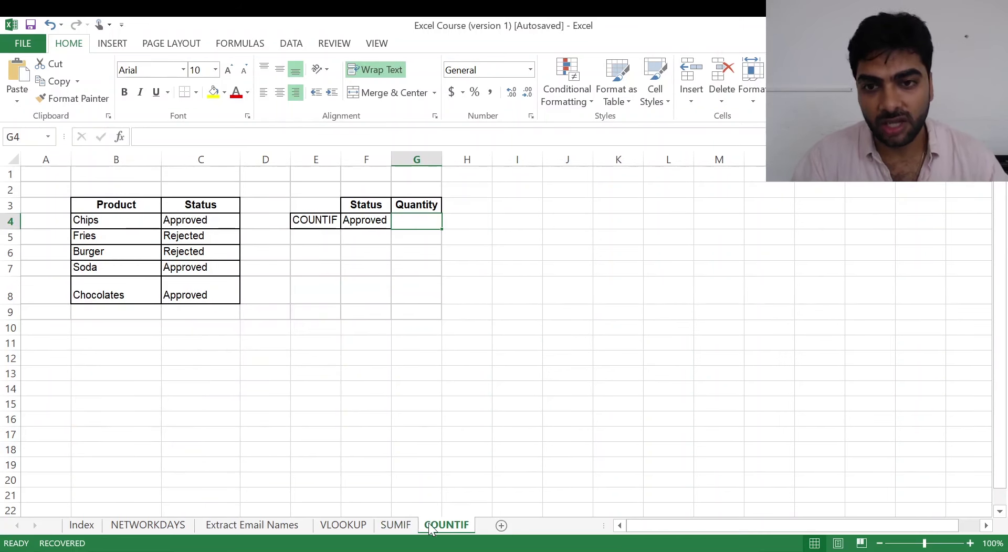
click(364, 220)
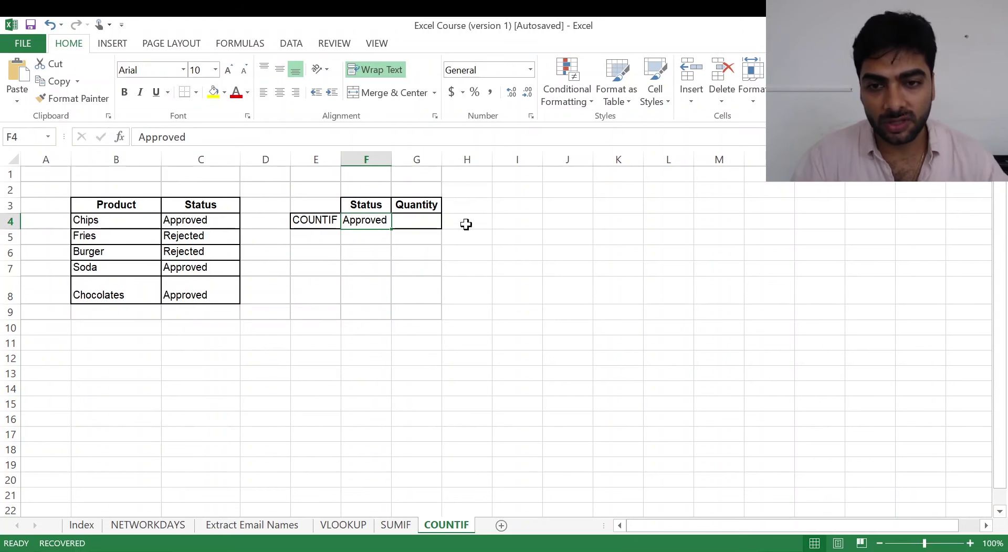
click(421, 224)
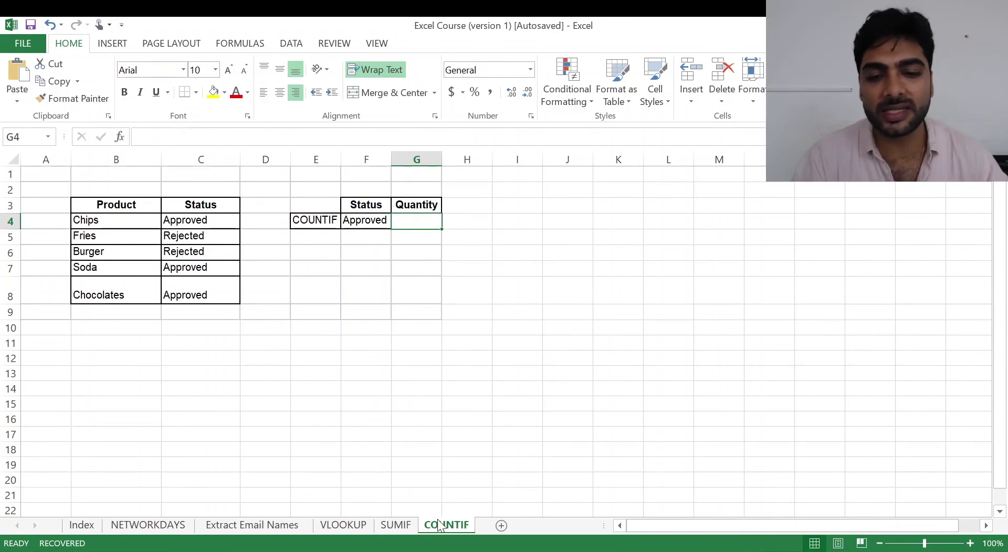
click(407, 525)
click(463, 226)
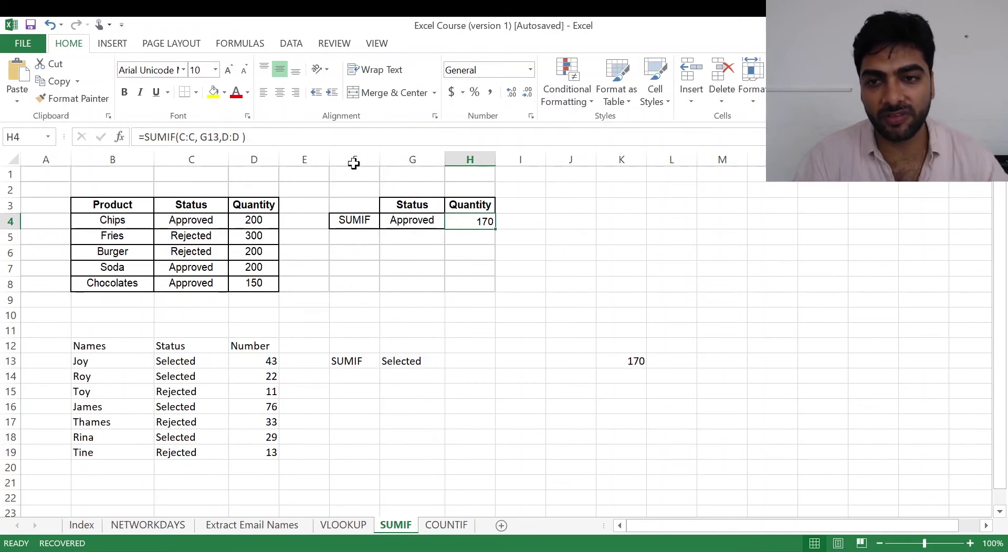
click(300, 137)
drag(255, 137, 126, 142)
key(ctrl+c)
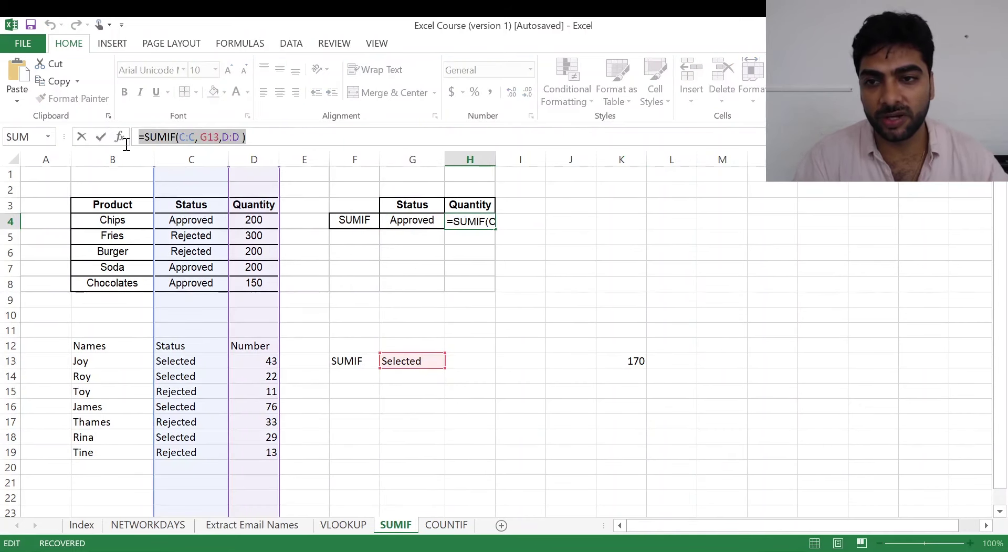
text(=)
Step: Paste the SUMIF formula into the entry and rename the function to COUNTIF
click(455, 526)
click(413, 210)
click(409, 222)
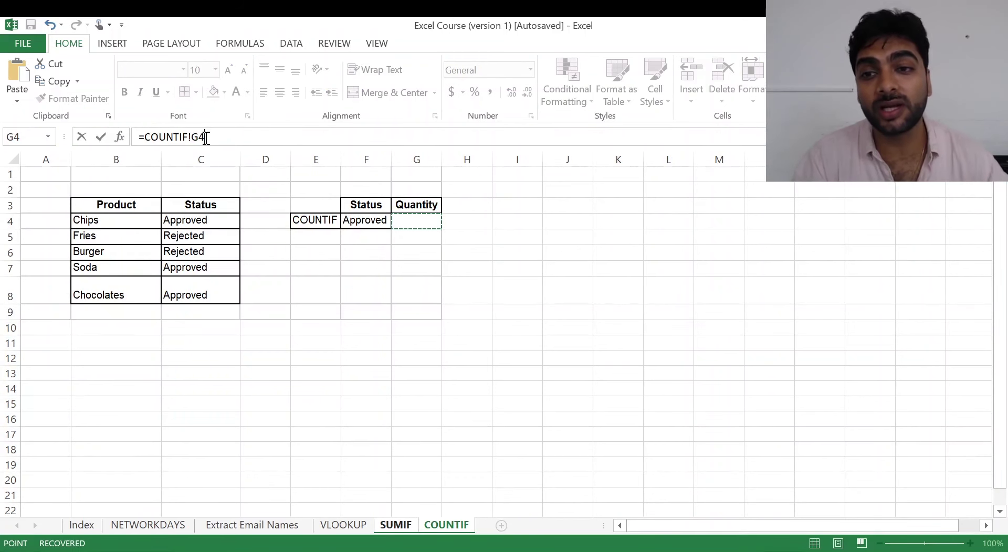
drag(208, 135, 149, 136)
key(ctrl+v)
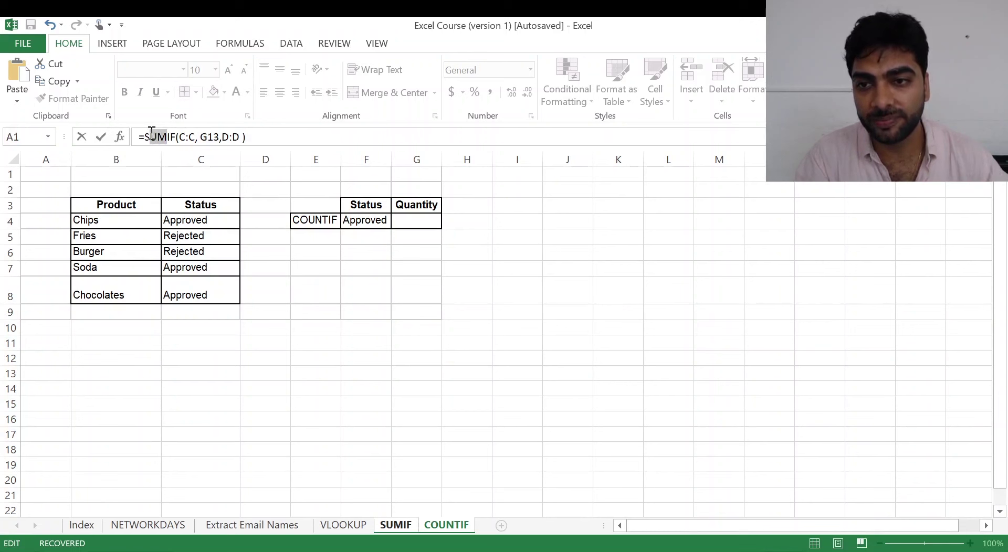
key(BackSpace)
text(COO)
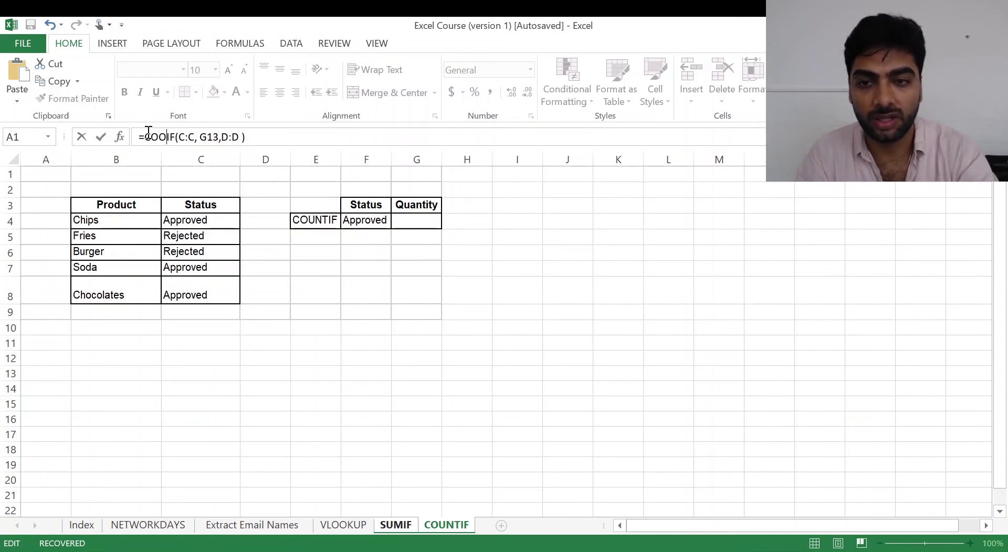
key(BackSpace)
text(UNT)
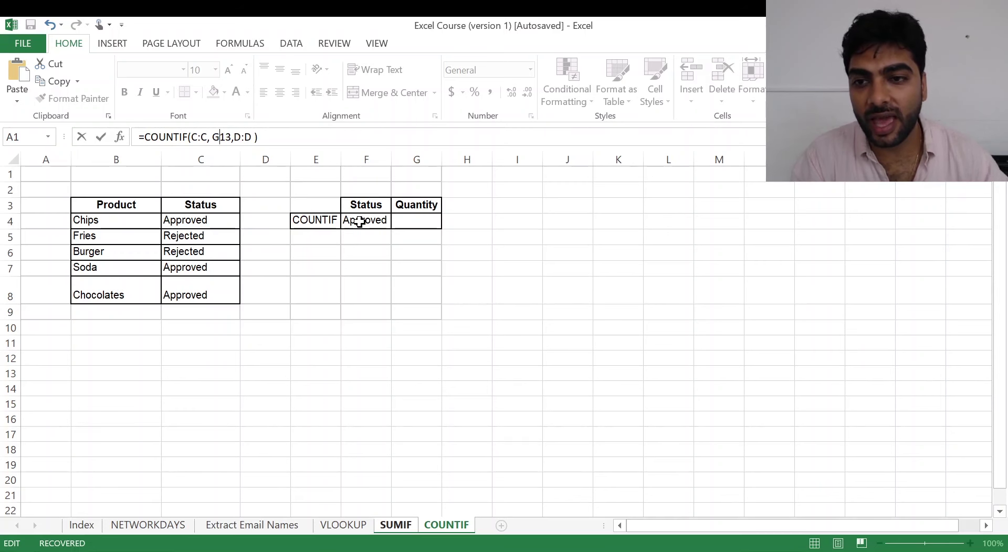
Step: Remove the stray COUNTIF! text and replace the G13 criterion with F4
key(ctrl+Page_Up)
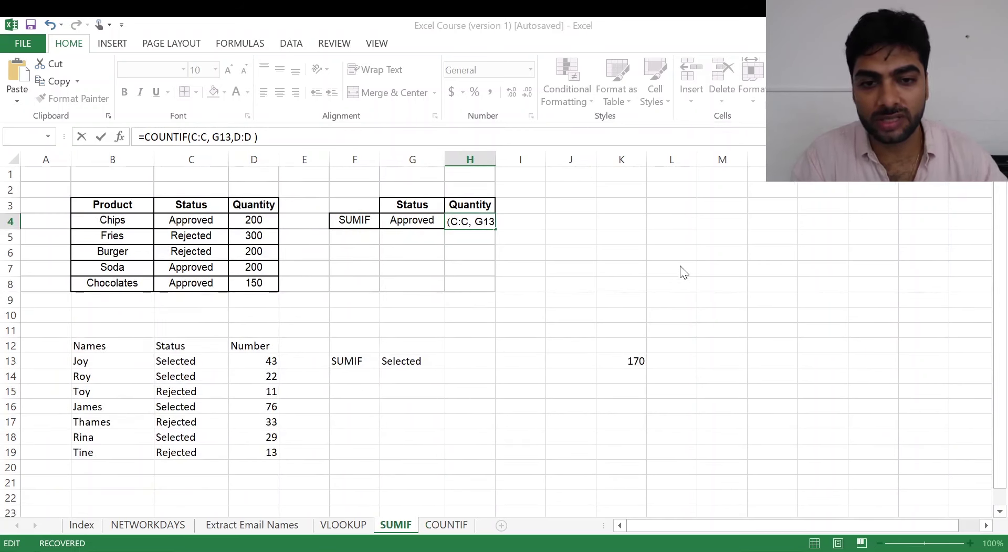
click(446, 525)
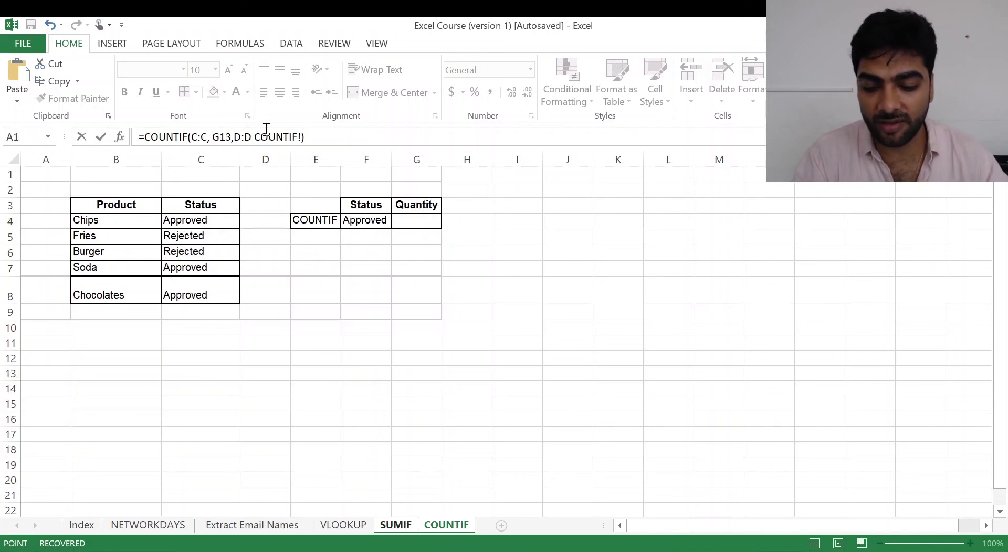
key(BackSpace)
key(BackSpace)
key(BackSpace)
key(BackSpace)
key(BackSpace)
key(BackSpace)
key(BackSpace)
key(BackSpace)
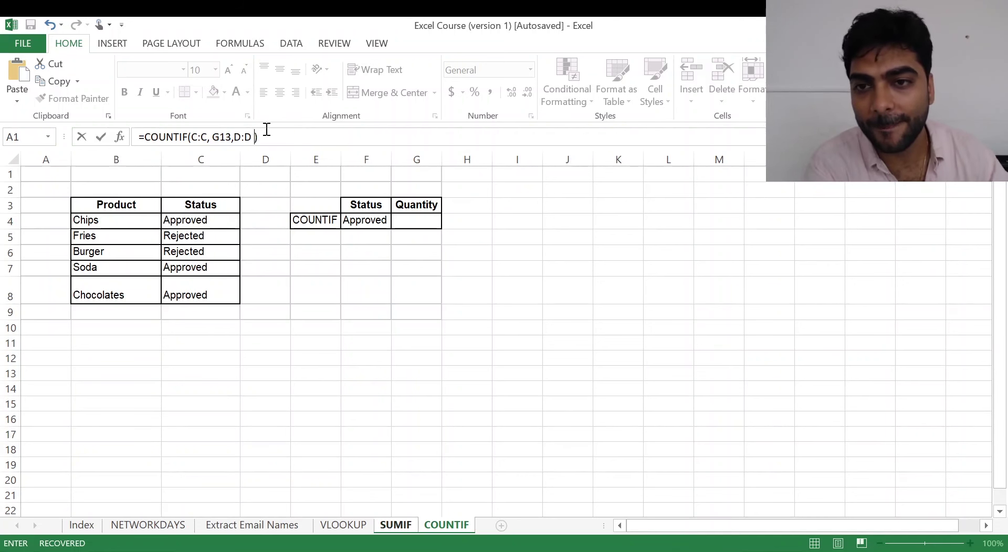
key(BackSpace)
click(224, 138)
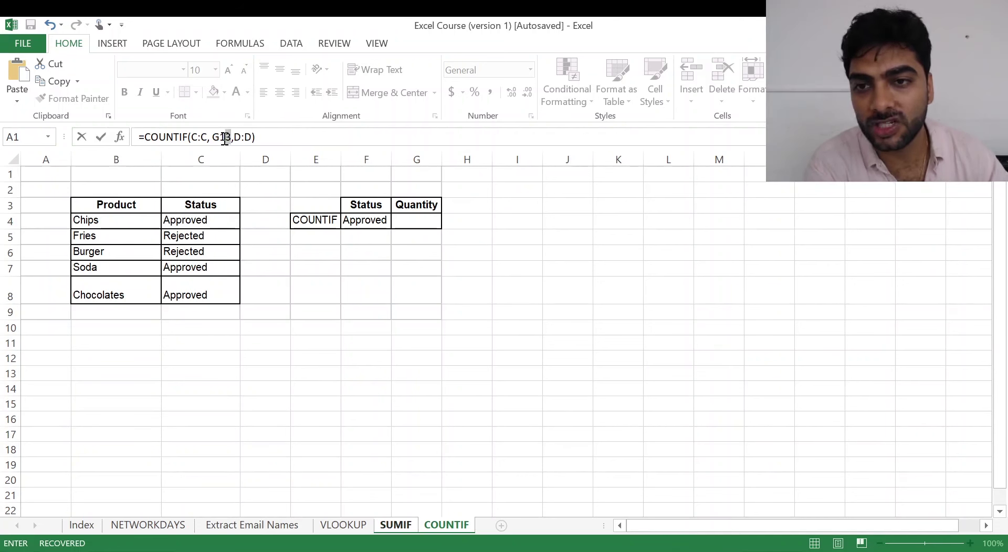
drag(224, 138, 215, 141)
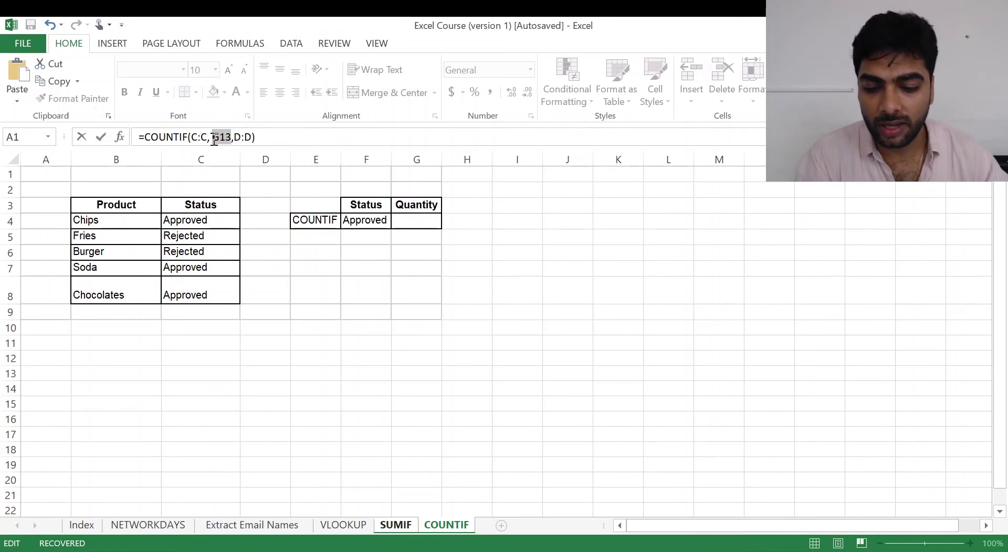
text(F4)
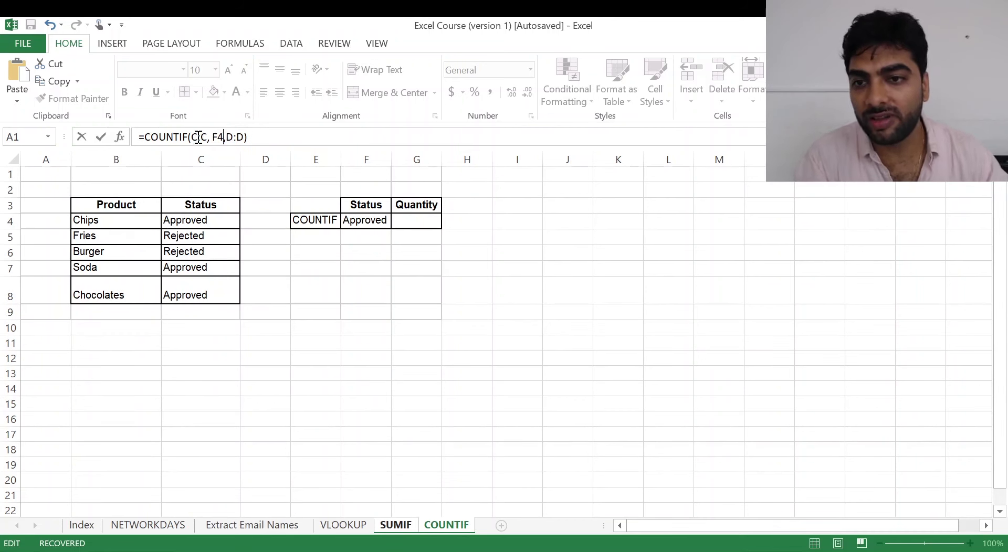
Step: Delete the D:D argument and enter =COUNTIF(C:C, F4), which shows 0
drag(207, 139, 195, 141)
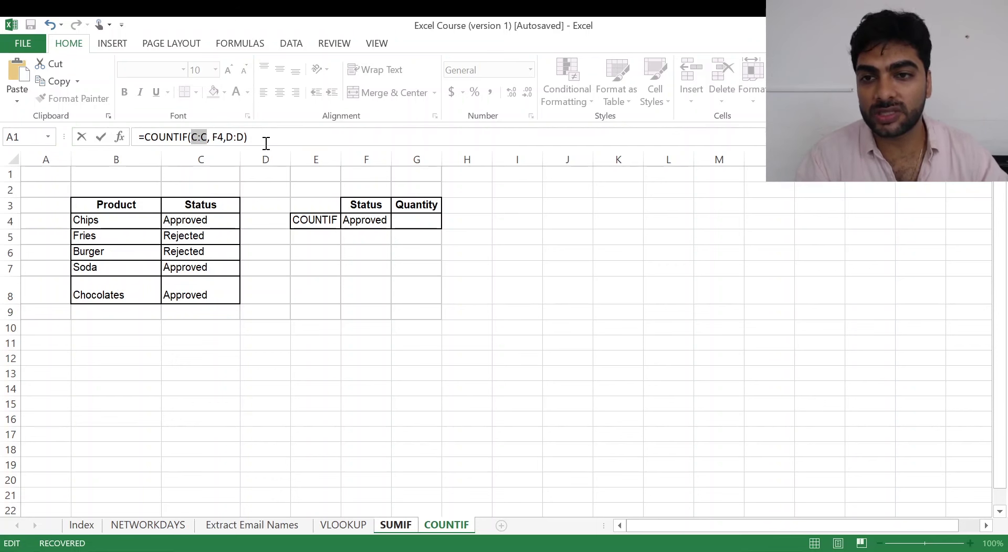
drag(240, 142, 229, 143)
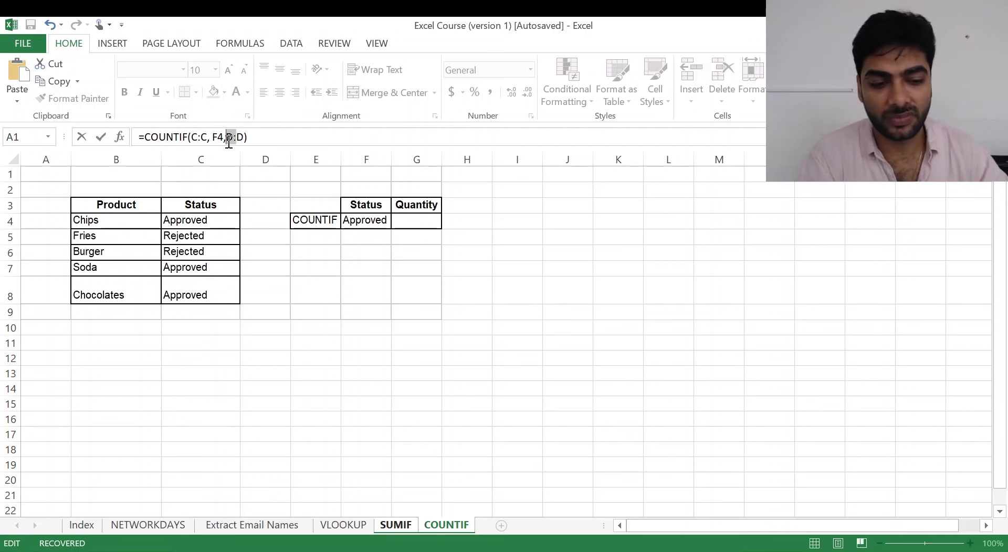
key(BackSpace)
key(Delete)
key(BackSpace)
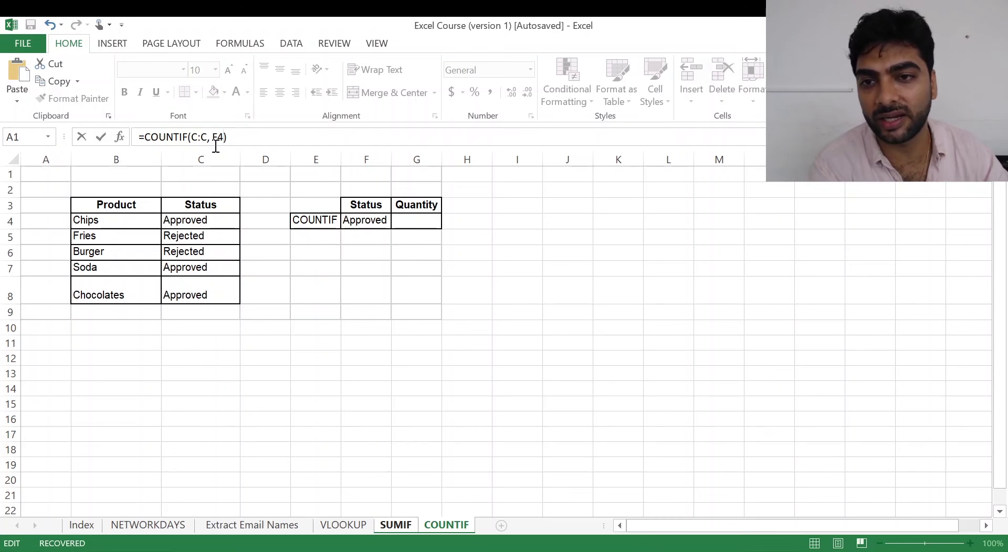
key(Return)
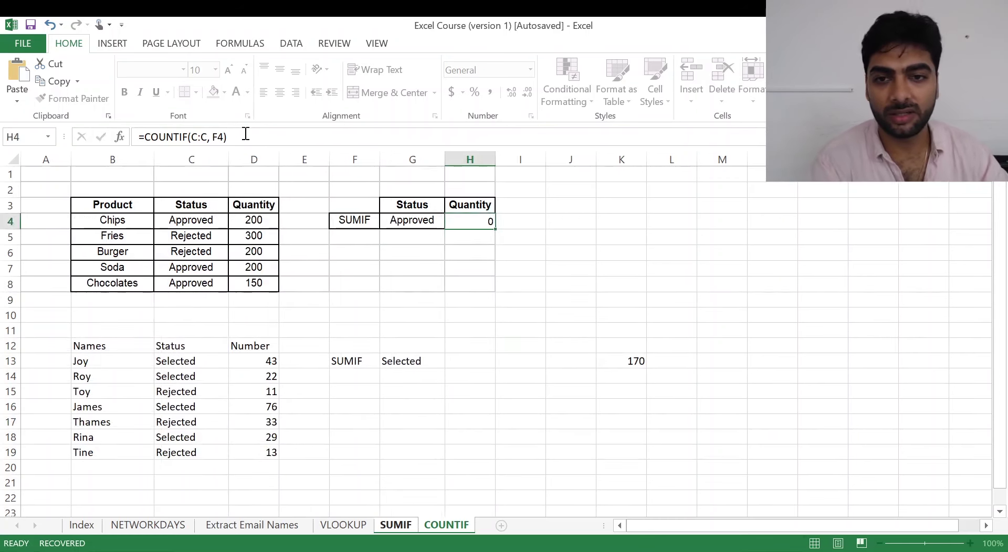
Step: Enter =COUNTIF(C:C, F4) in G4 of the COUNTIF sheet, counting 3 Approved statuses
click(453, 526)
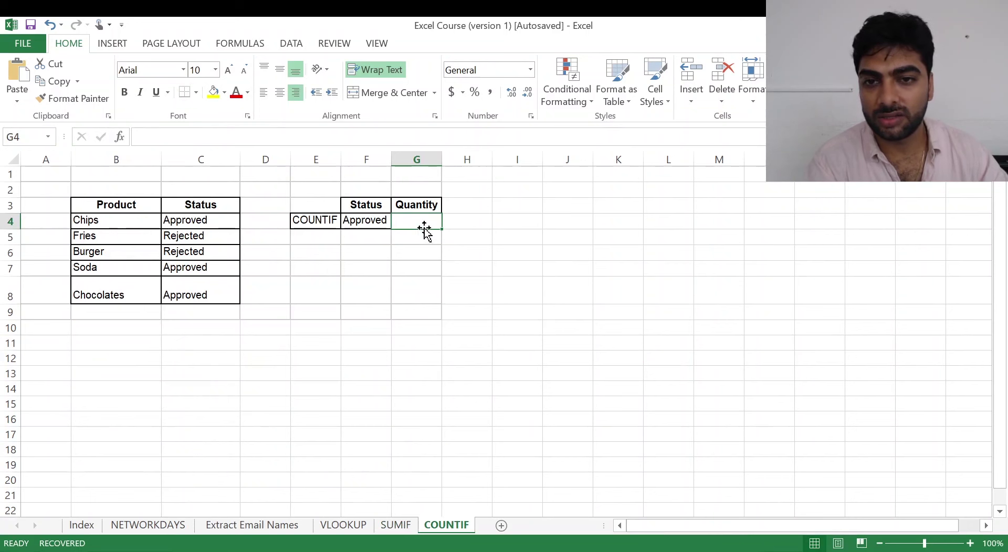
click(222, 133)
text(=COUNTIF)
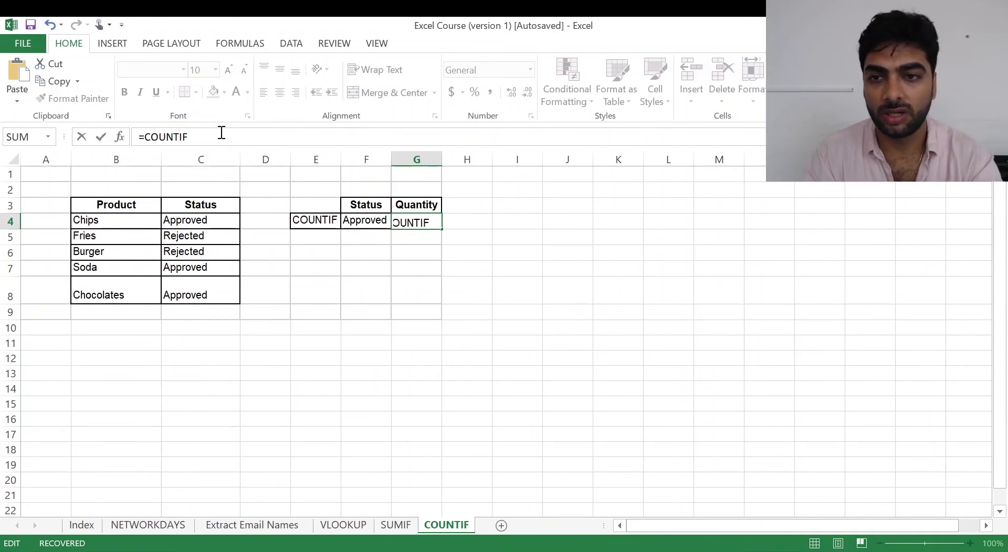
text(()
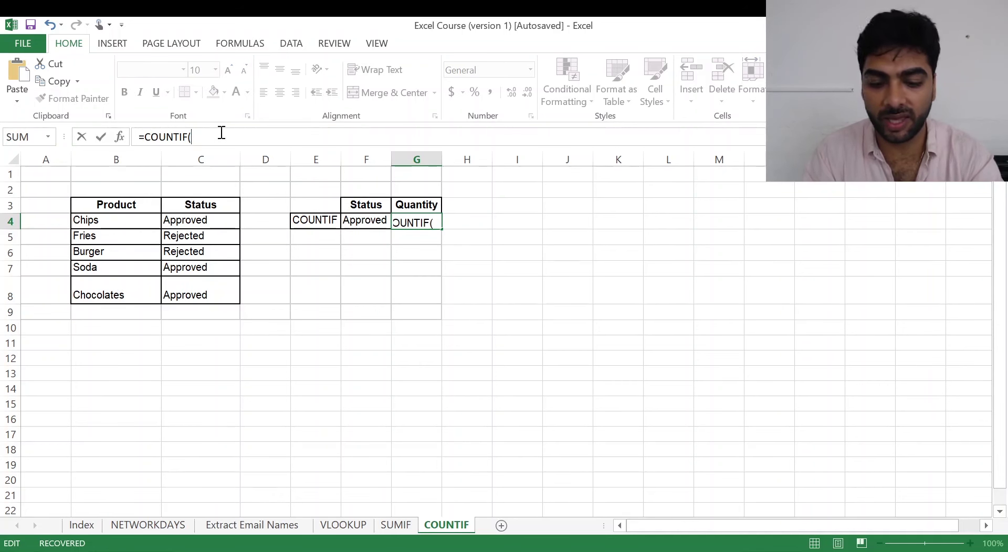
text(F4)
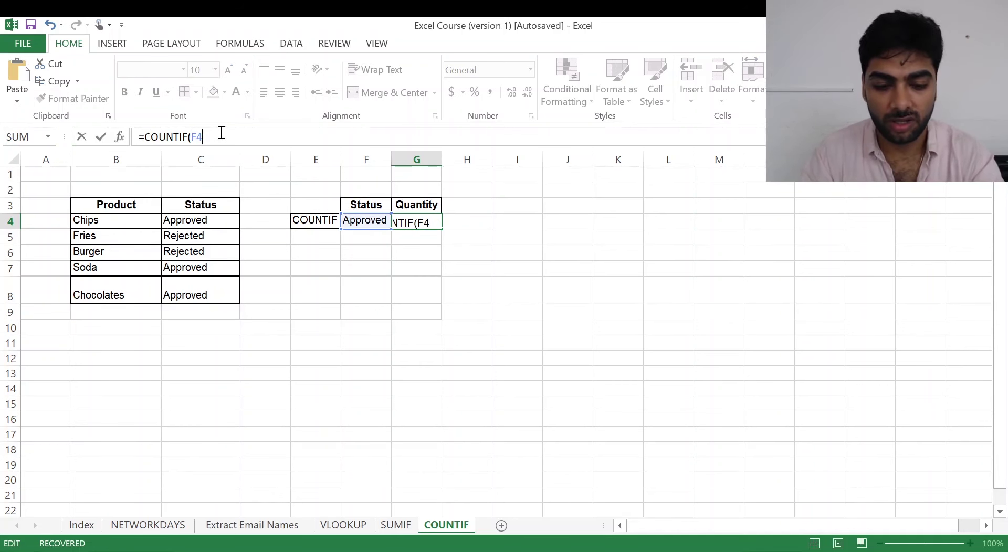
text(,)
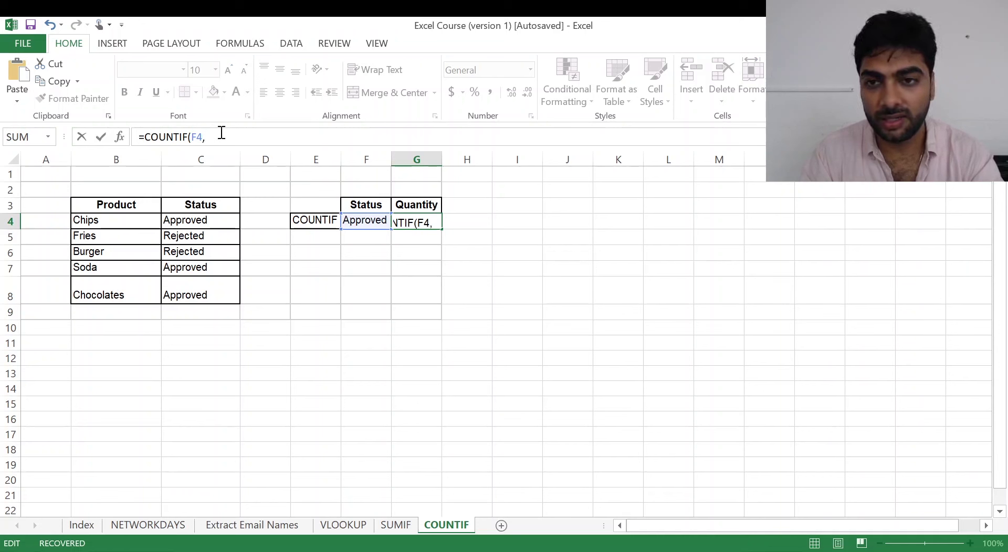
key(BackSpace)
key(BackSpace)
key(BackSpace)
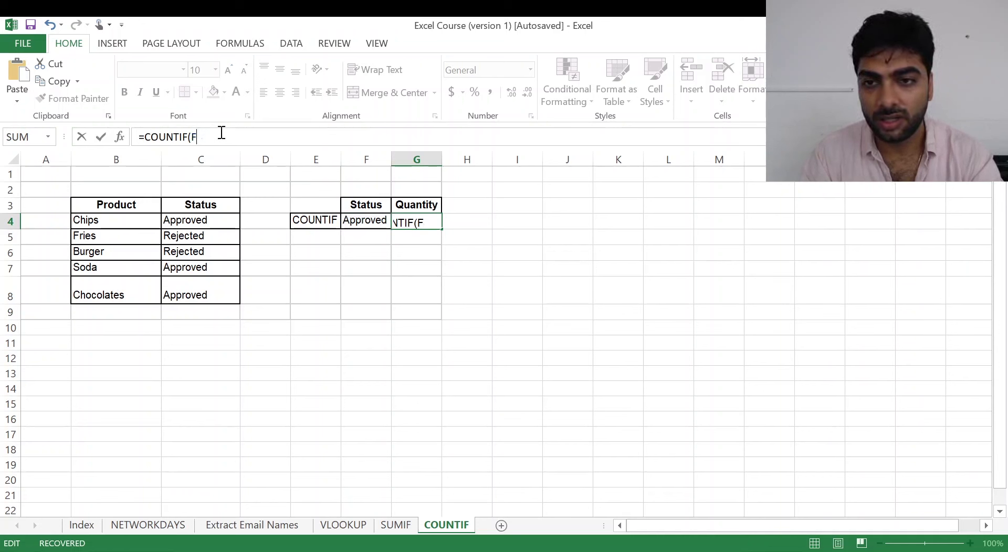
text(C,)
key(BackSpace)
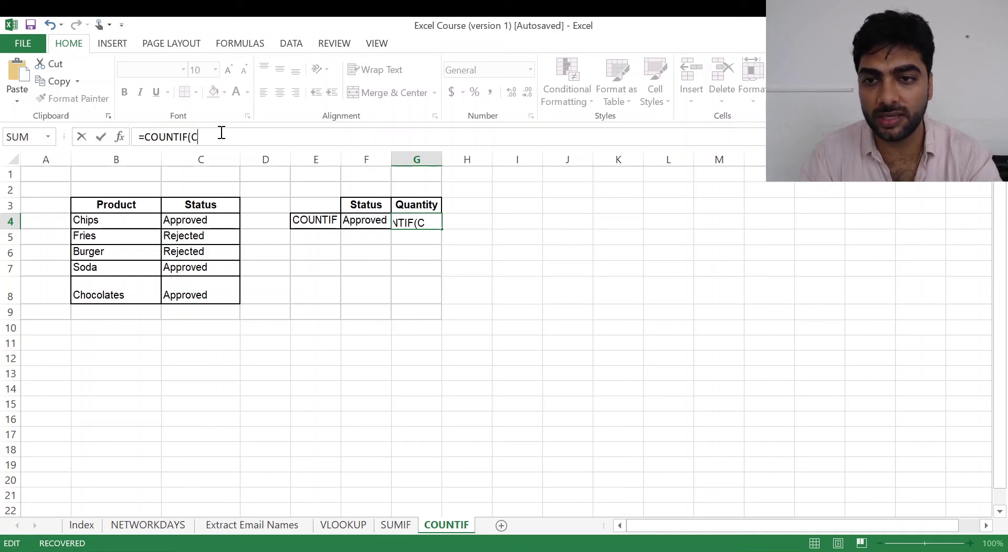
text(:C)
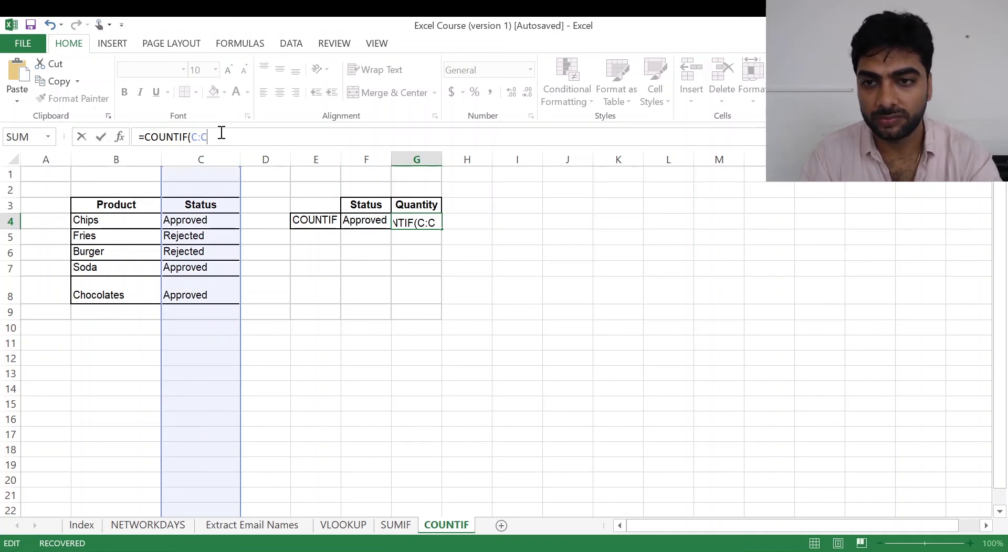
text(, )
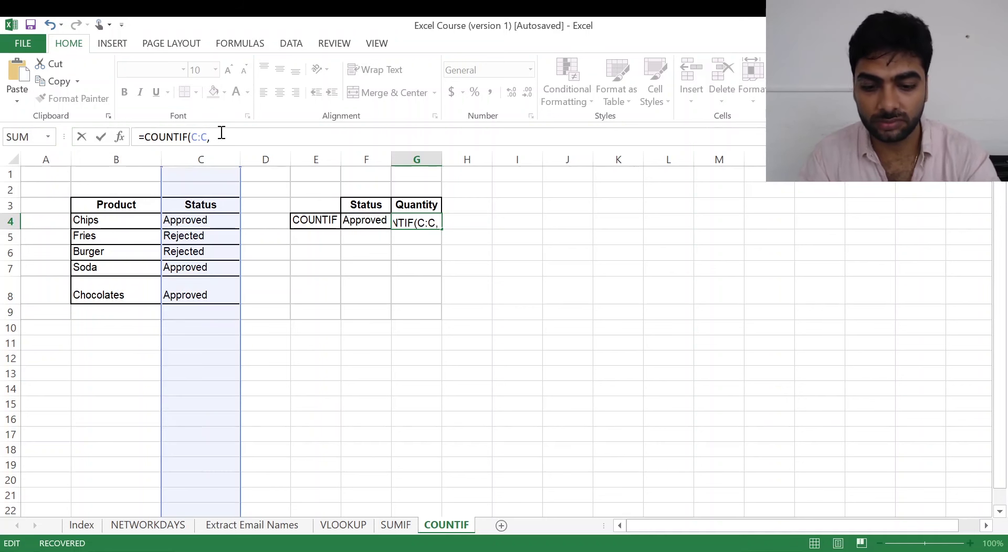
text(F)
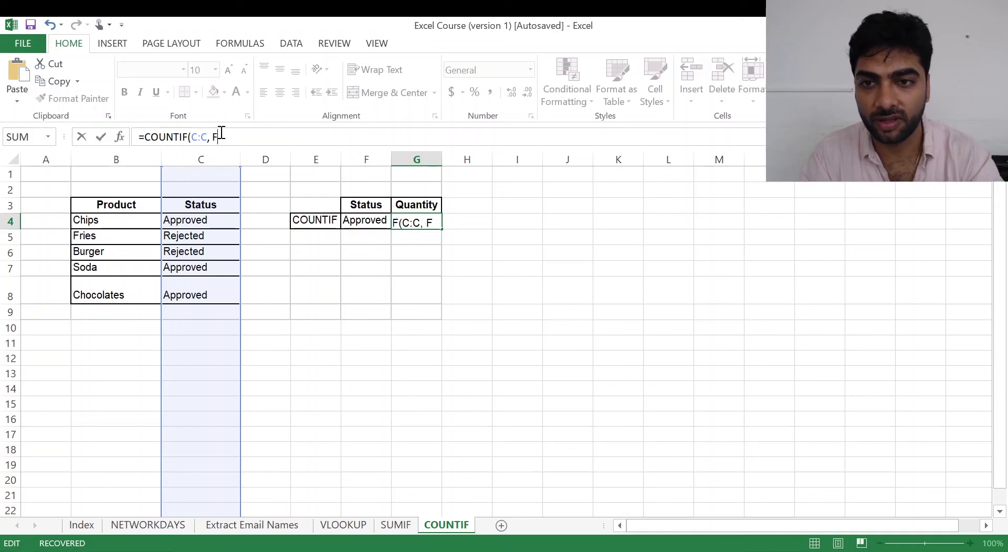
text(4))
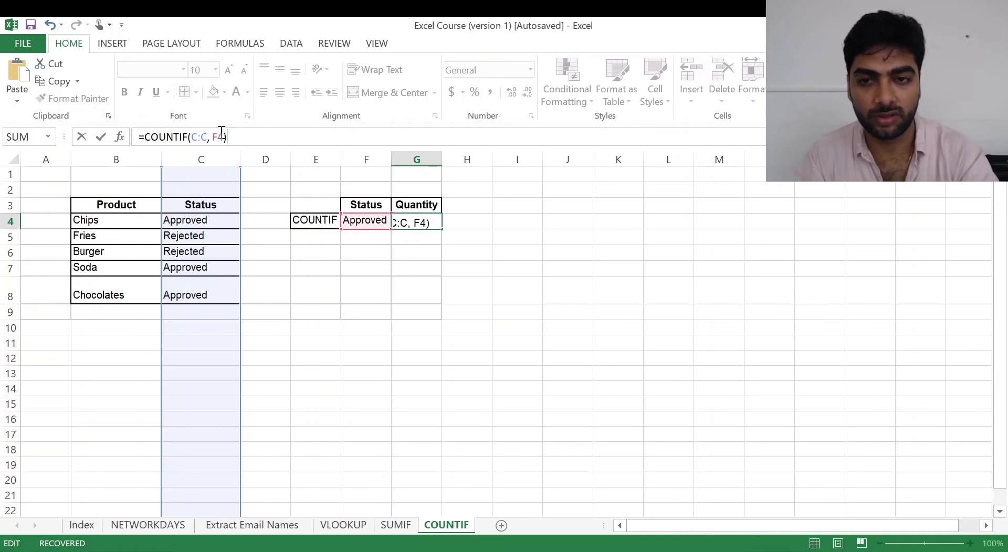
key(Return)
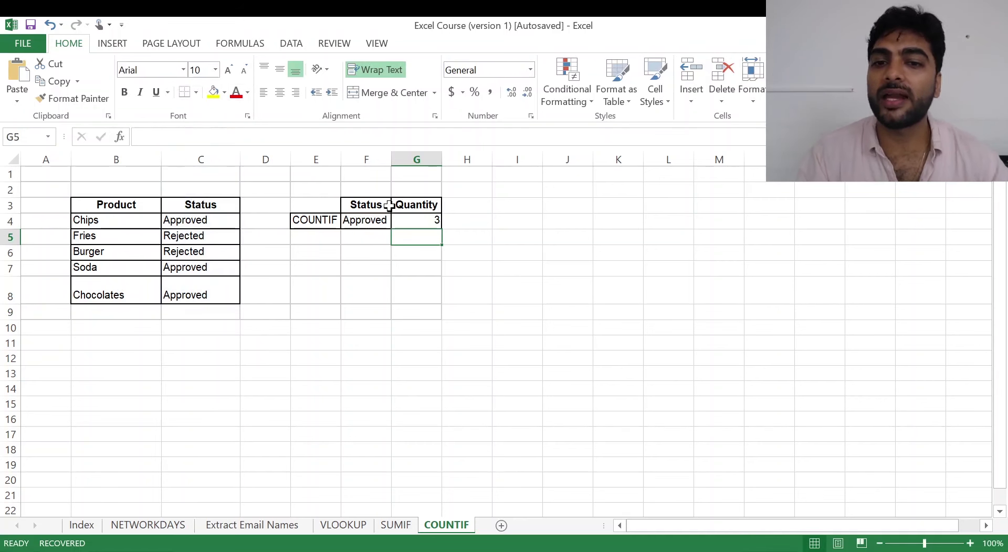
Step: Replace the F4 criterion with Rejected so G4's count becomes 2
click(404, 217)
click(235, 220)
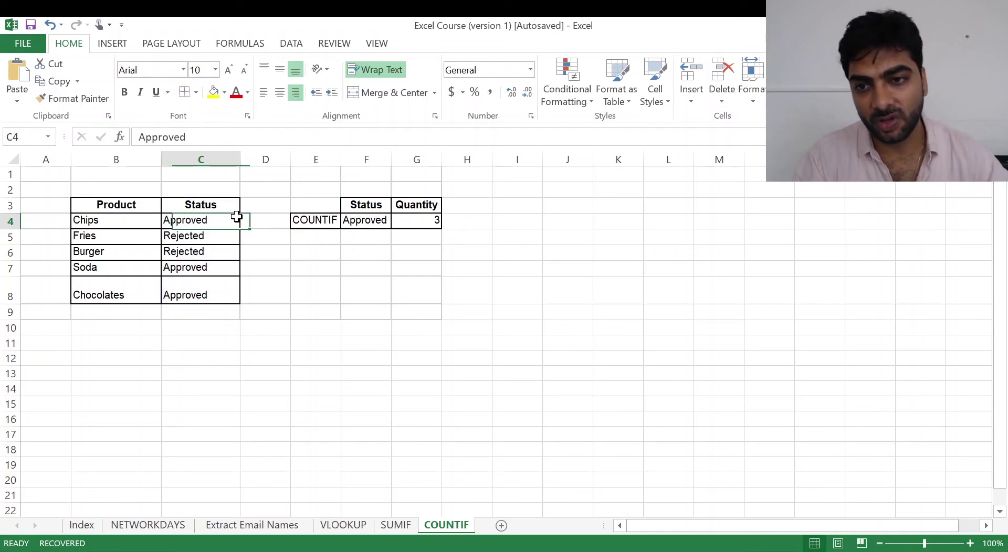
click(223, 267)
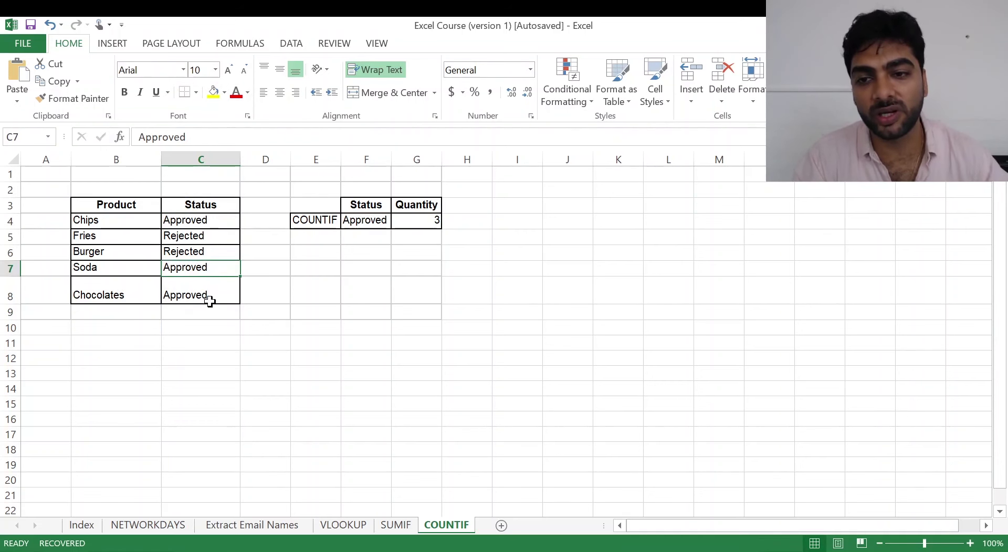
click(211, 296)
click(356, 226)
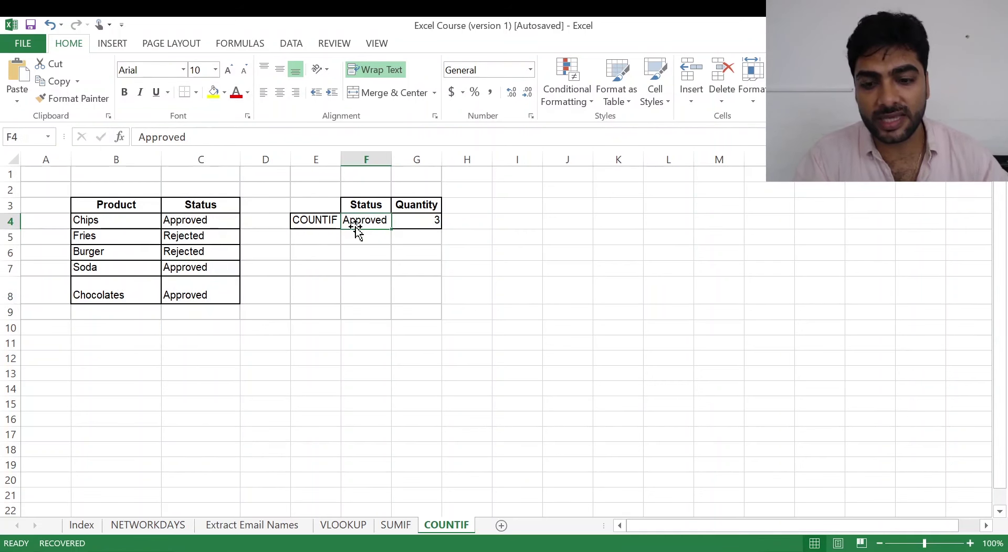
text(Rejected)
key(Return)
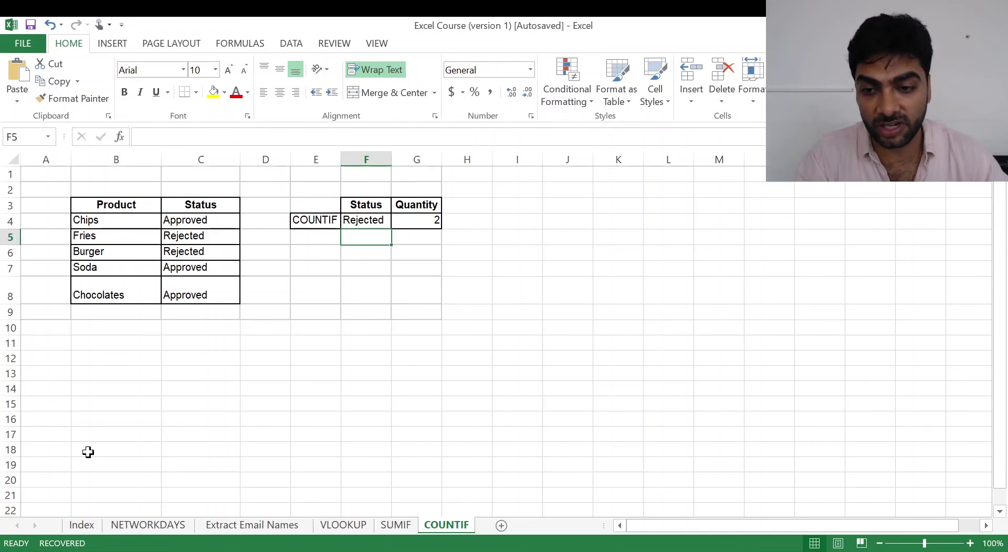
Step: On the Index sheet, enter Done for SUMIF in D13 and COUNTIF in D14
click(68, 526)
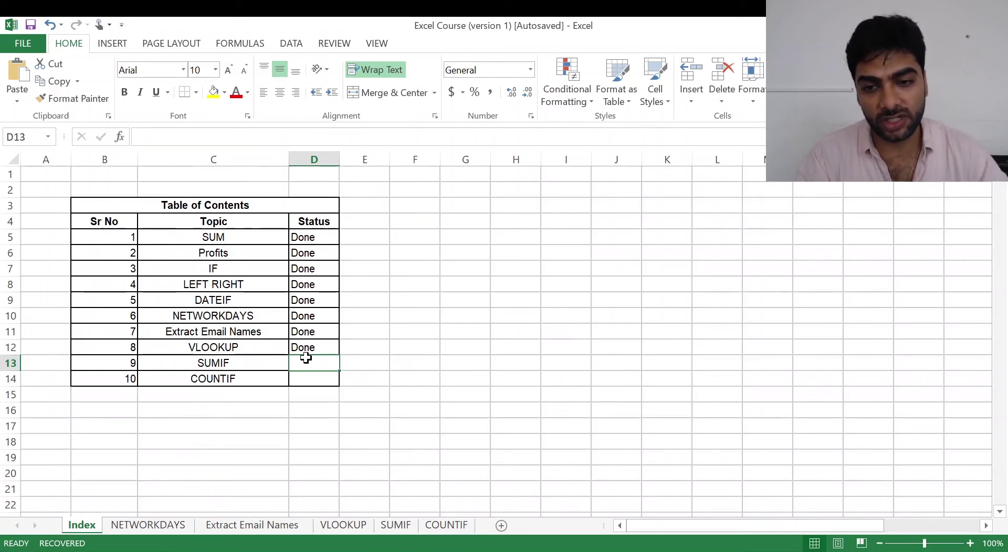
text(Done)
key(Return)
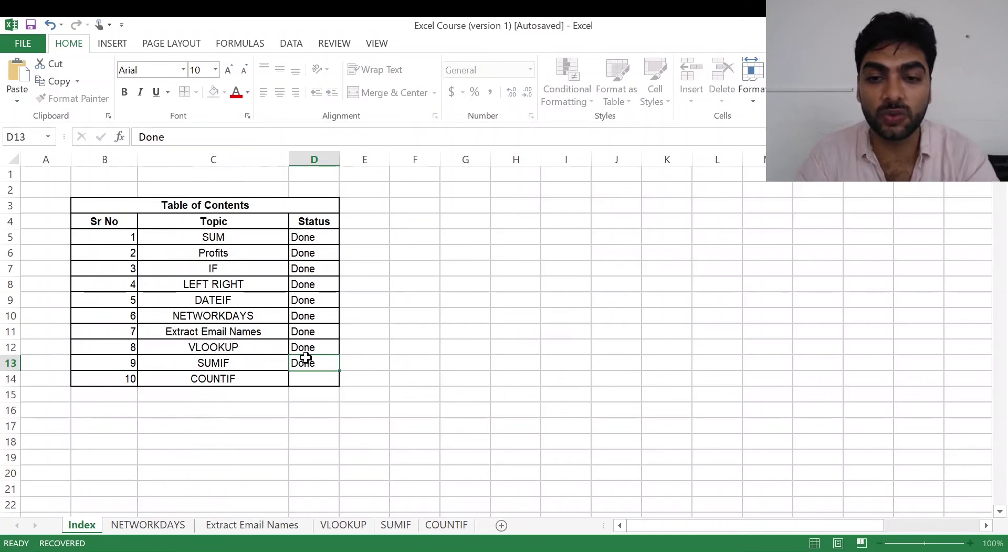
text(S)
key(BackSpace)
text(D)
key(BackSpace)
key(BackSpace)
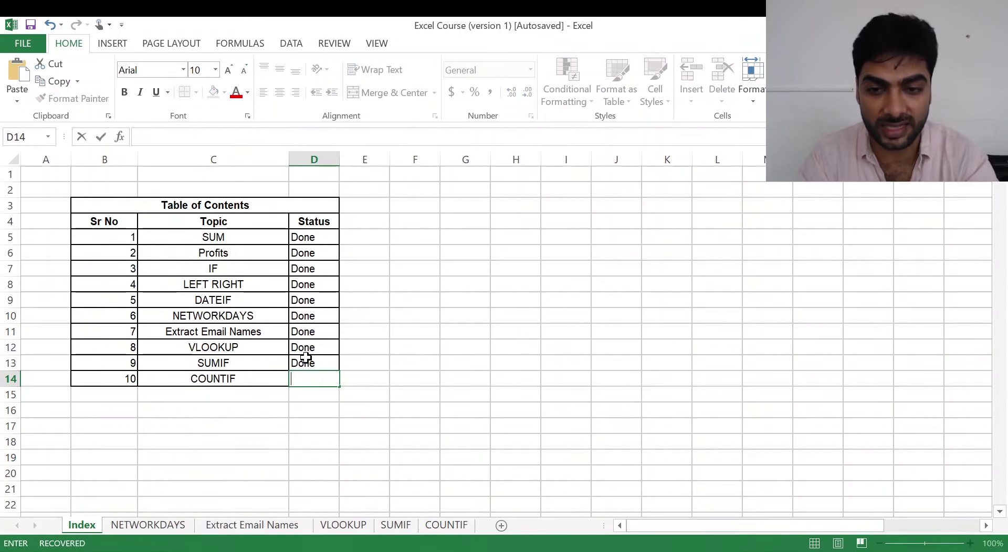
text(Done)
key(Return)
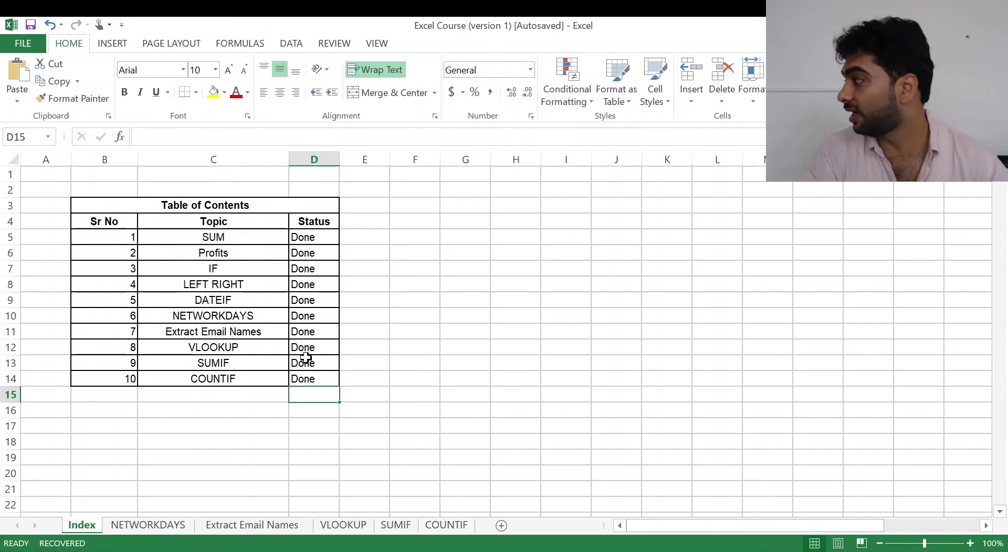